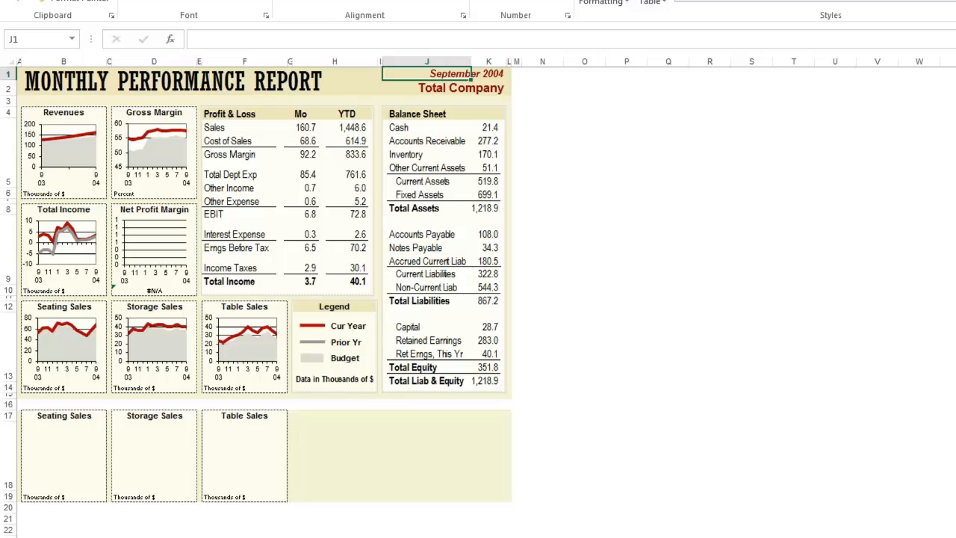
# Switch to the Baseball Stats workbook, maximize its window and look at the year choices on the MLB Pitching Stats dashboard.
pyautogui.click(86, 530)
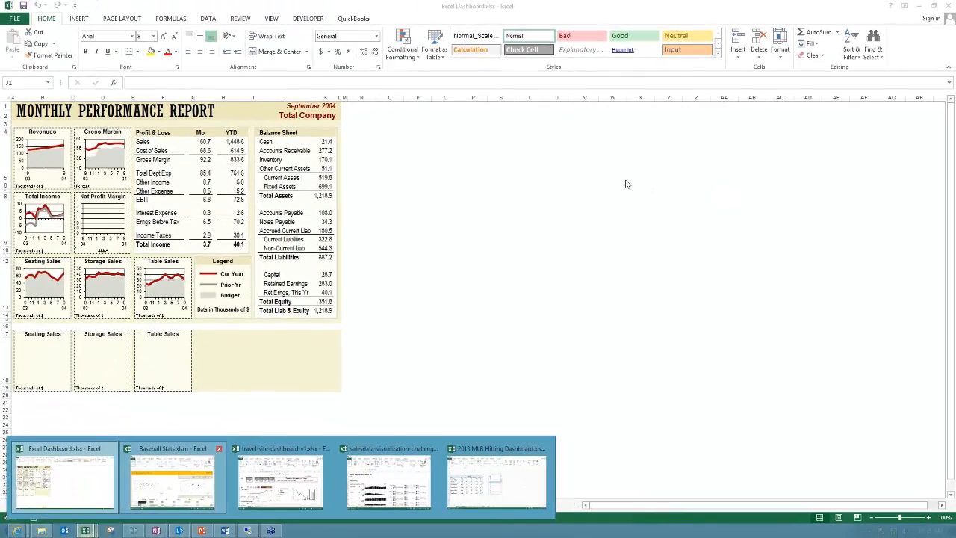
pyautogui.click(172, 482)
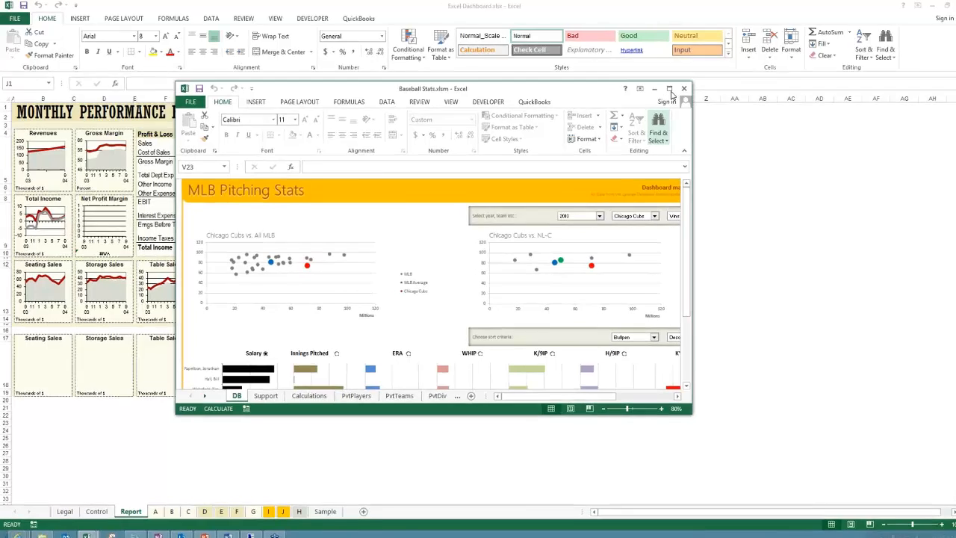
pyautogui.click(660, 89)
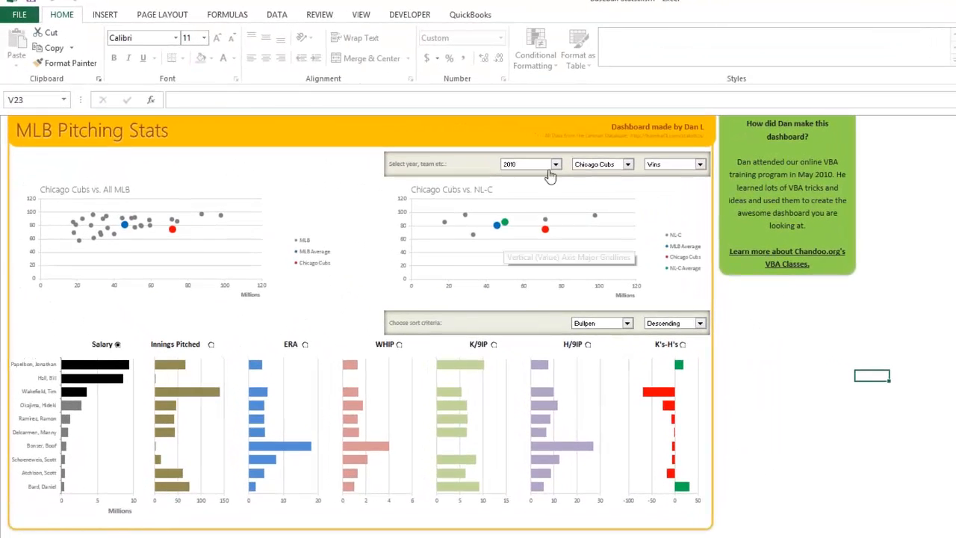
pyautogui.click(557, 168)
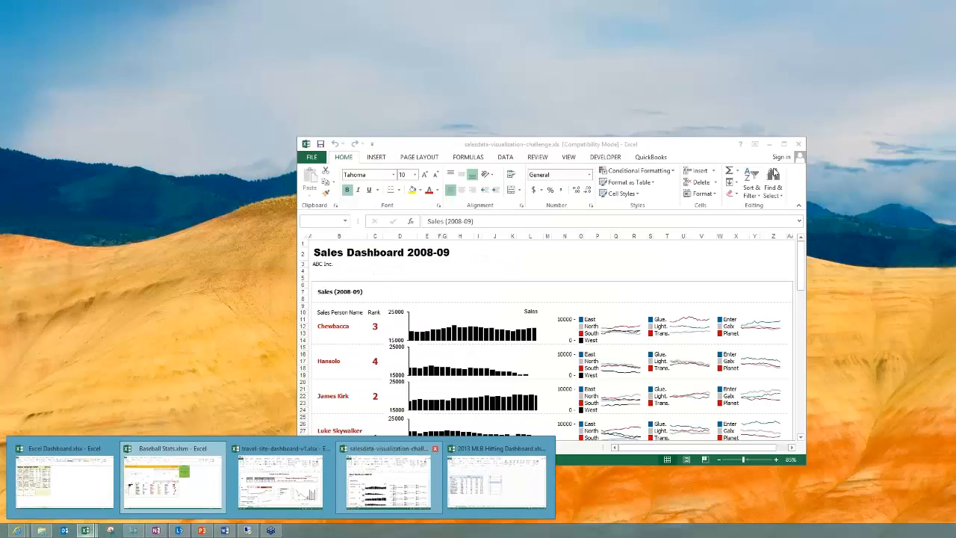
# Switch to the salesdata-visualization-challenge workbook and examine its Sales Dashboard 2008-09.
pyautogui.click(389, 481)
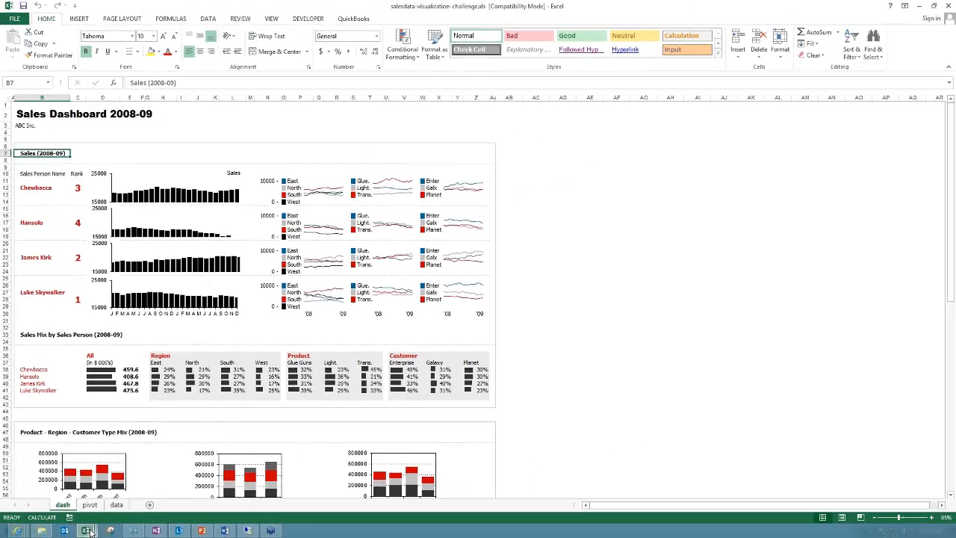
pyautogui.click(87, 531)
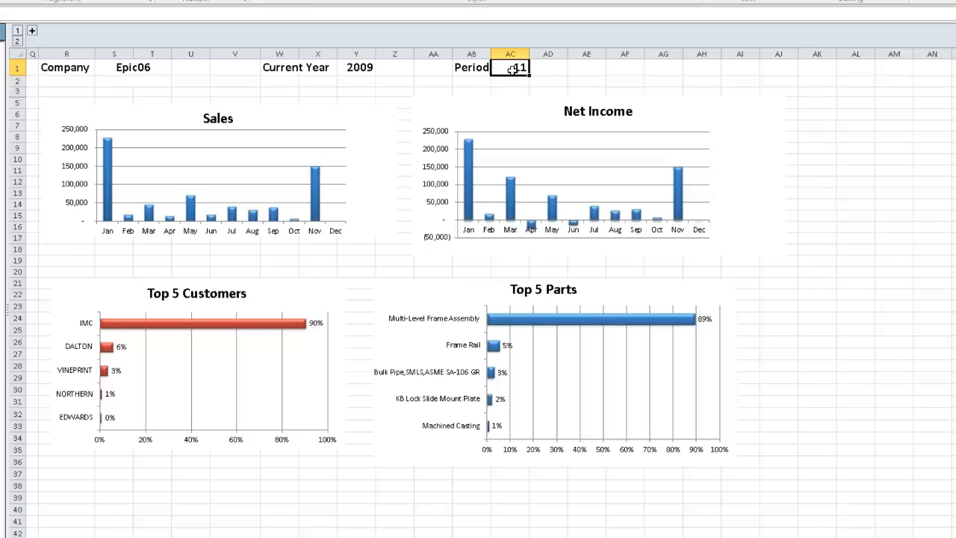
# Set the Period in cell AC1 of the Dashboard sheet to 10.
pyautogui.click(536, 70)
pyautogui.click(535, 69)
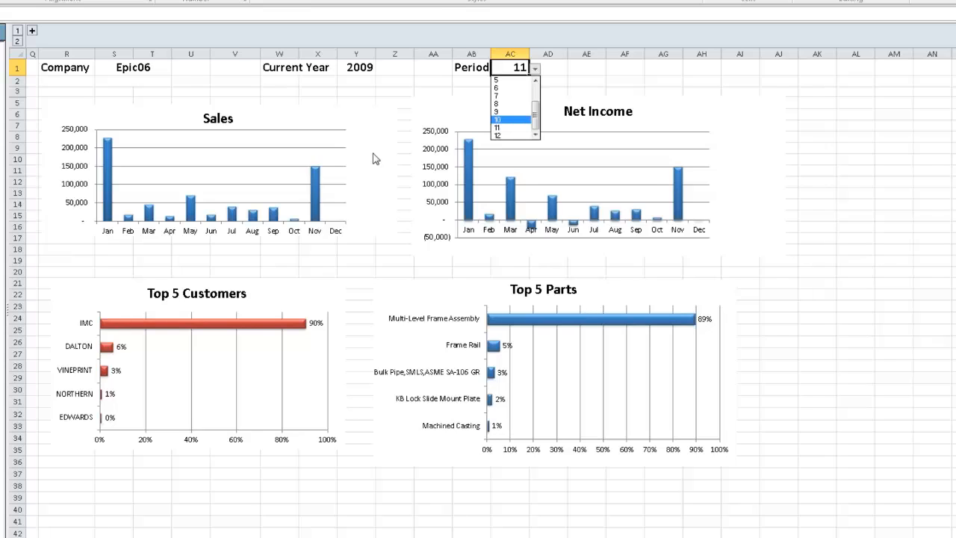
pyautogui.press('Return')
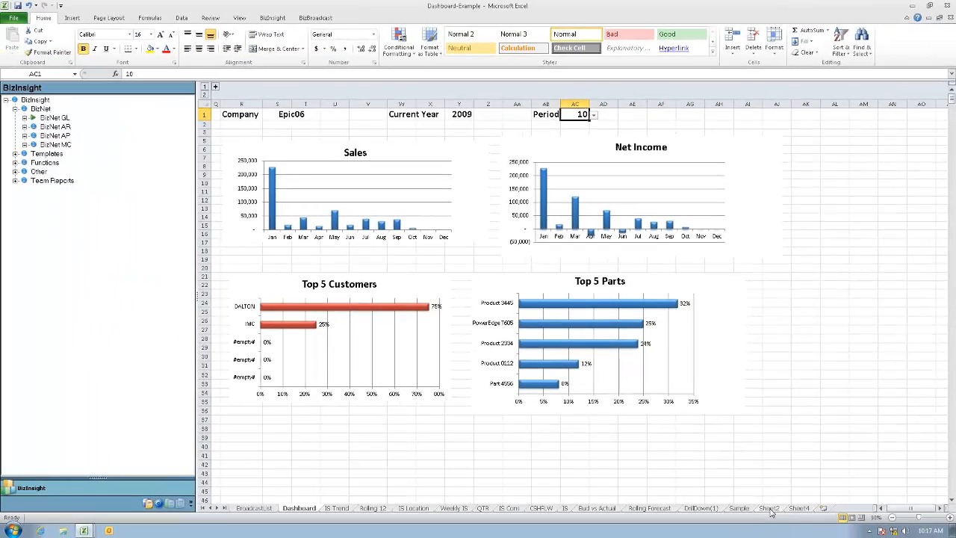
# Open Sheet2 and set the Year in cell D2 to 2011.
pyautogui.click(770, 509)
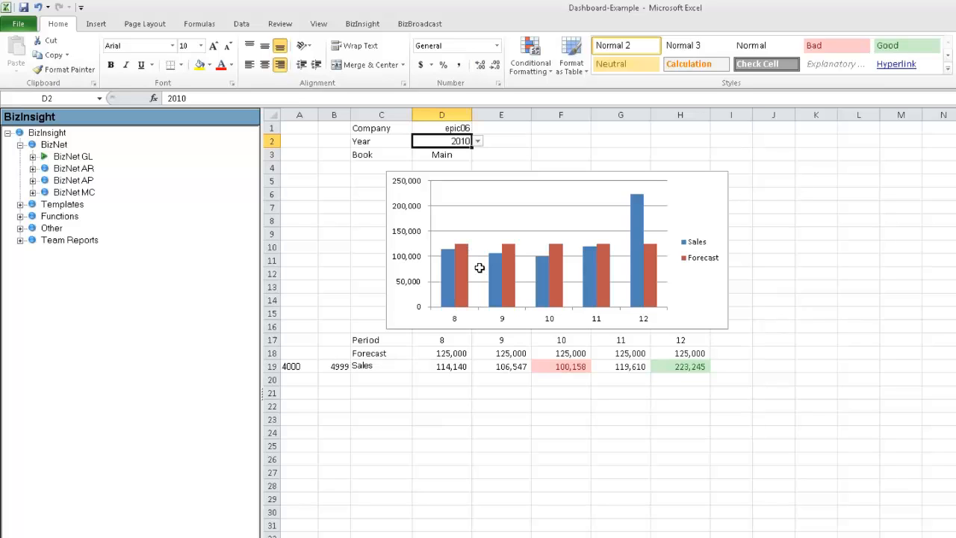
pyautogui.click(478, 143)
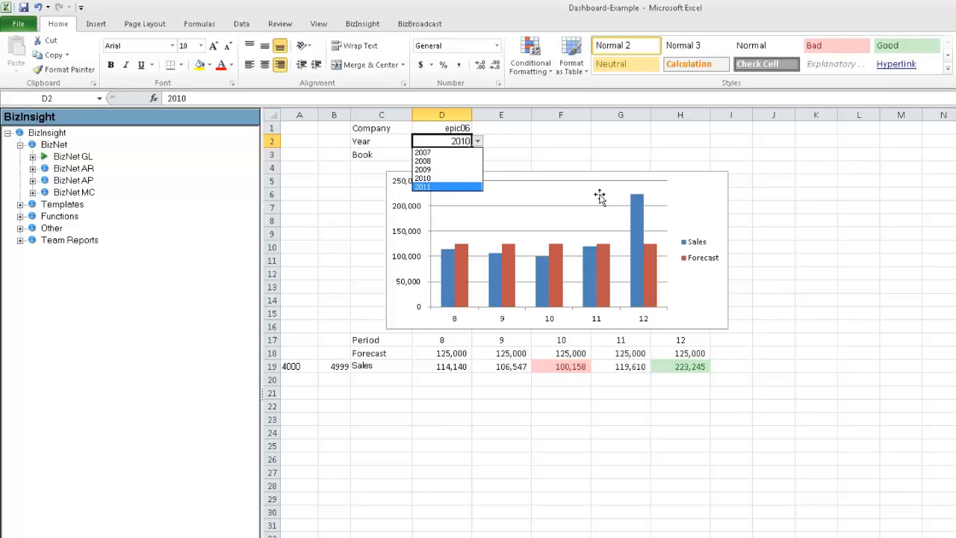
pyautogui.press('Return')
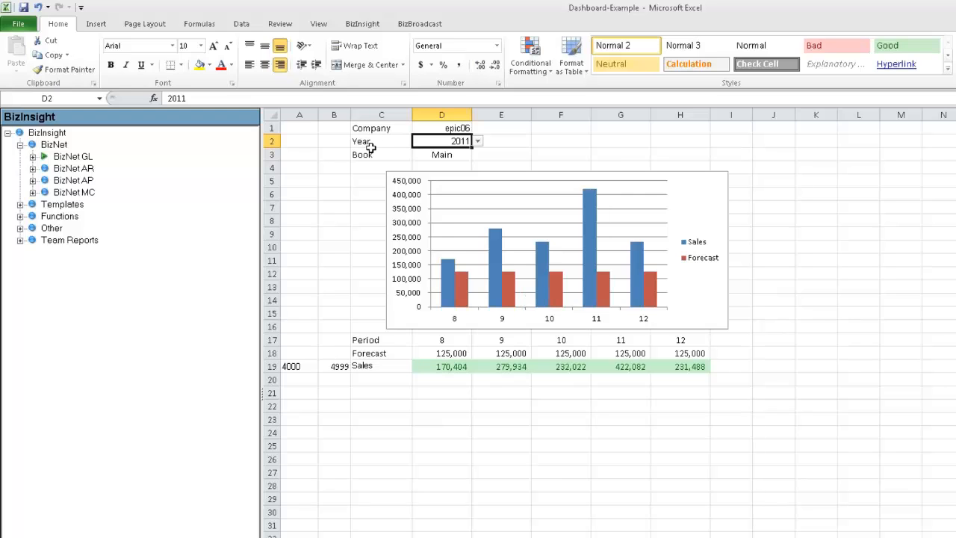
# Copy the Company, Year and Book block C1:D3 from Sheet2, paste it at B1 on the blank Sheet4 and check the pasted values.
pyautogui.moveTo(371, 128); pyautogui.dragTo(461, 158)
pyautogui.rightClick(461, 158)
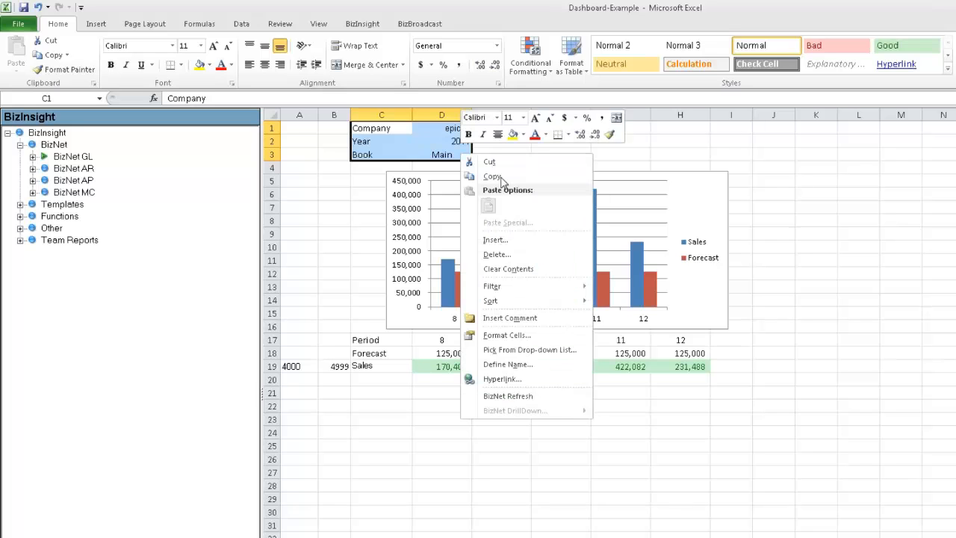
pyautogui.click(492, 176)
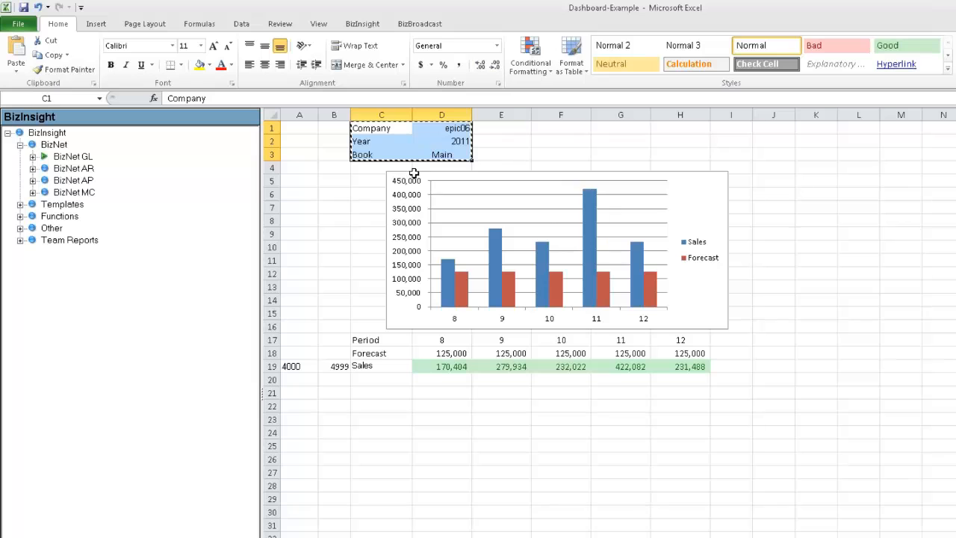
pyautogui.hotkey('ctrl', 'pagedown')
pyautogui.click(353, 132)
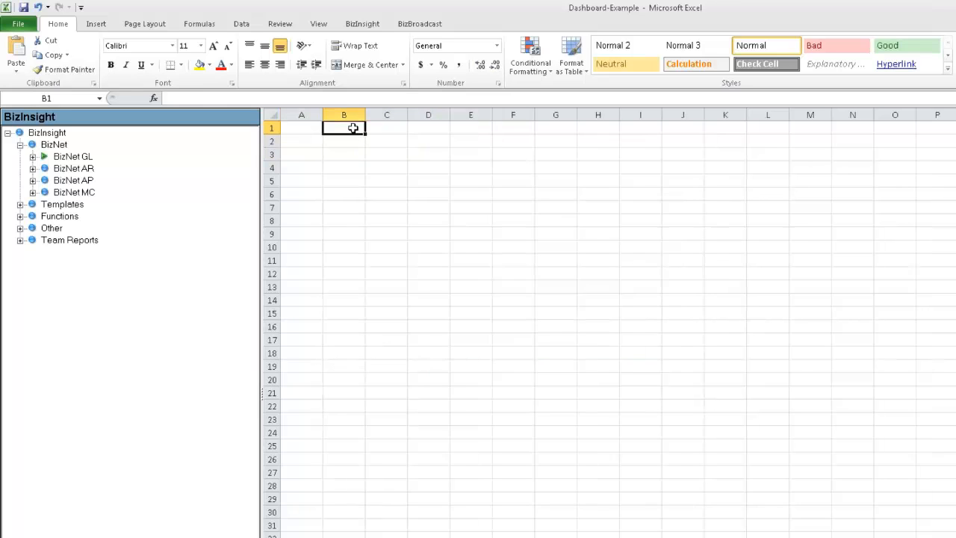
pyautogui.rightClick(353, 128)
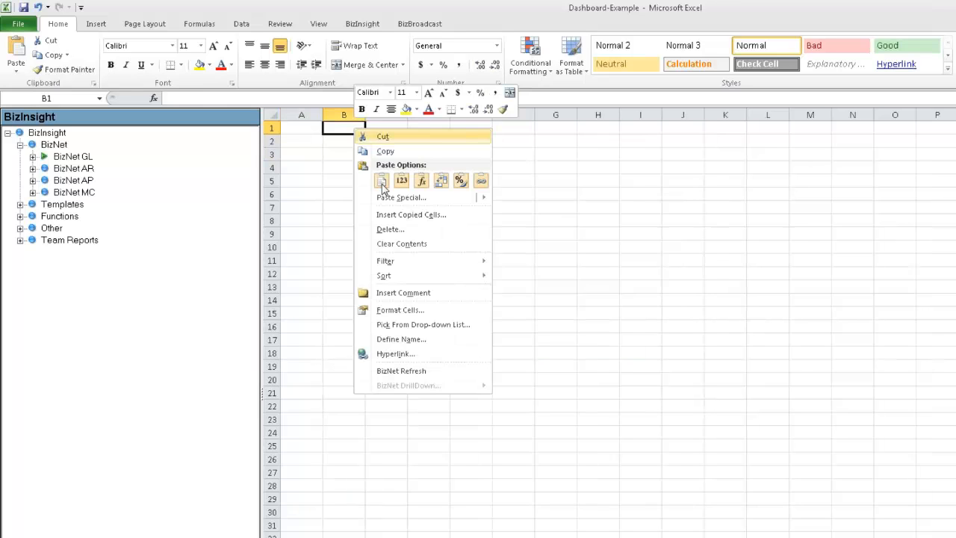
pyautogui.click(382, 183)
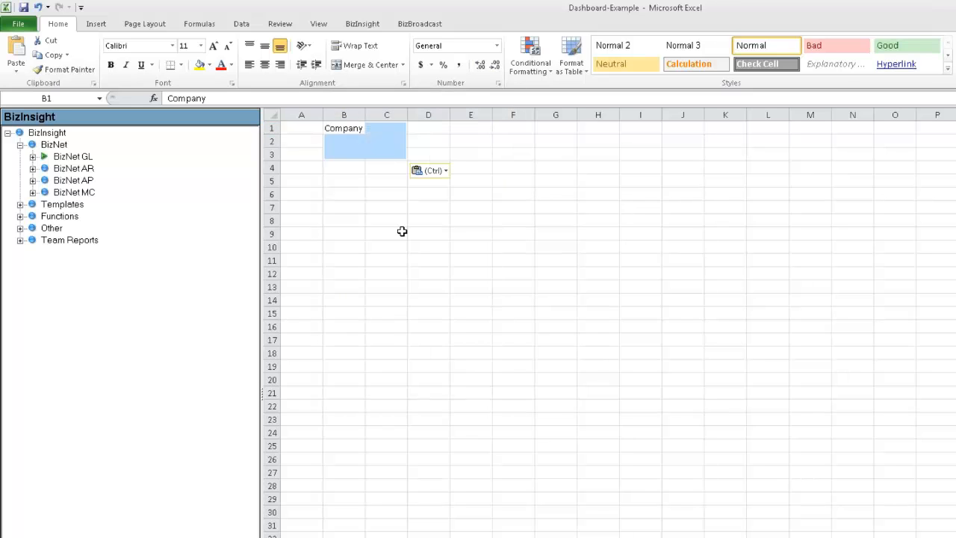
pyautogui.click(402, 231)
pyautogui.click(401, 168)
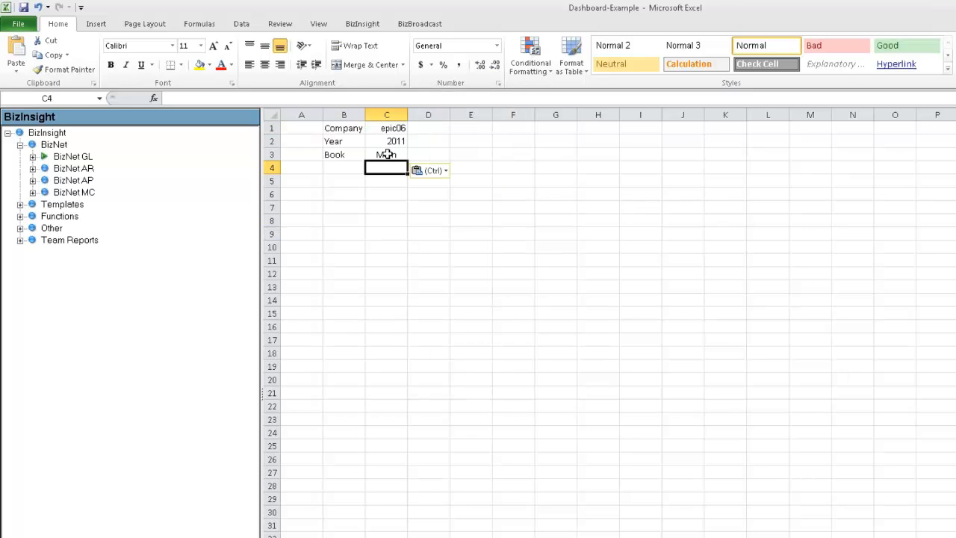
pyautogui.click(386, 154)
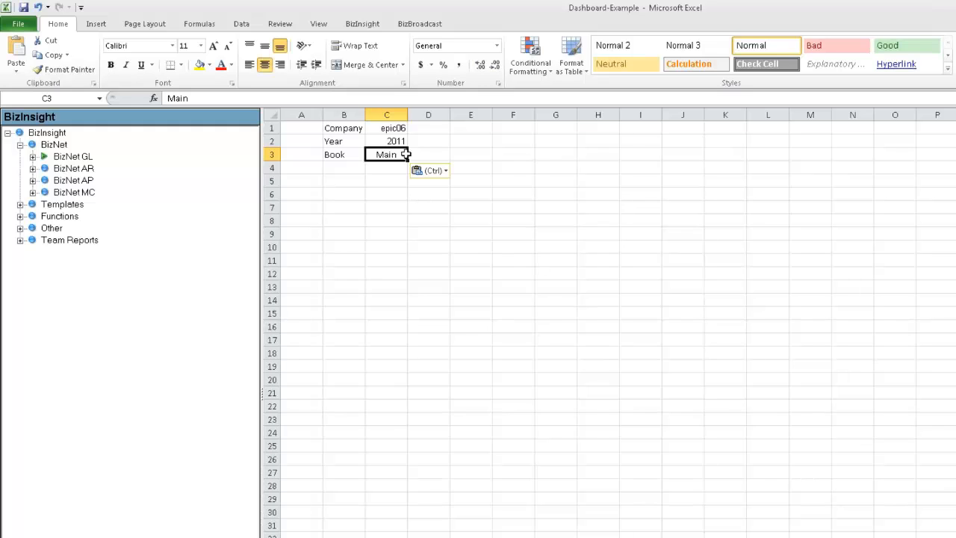
pyautogui.press('Up')
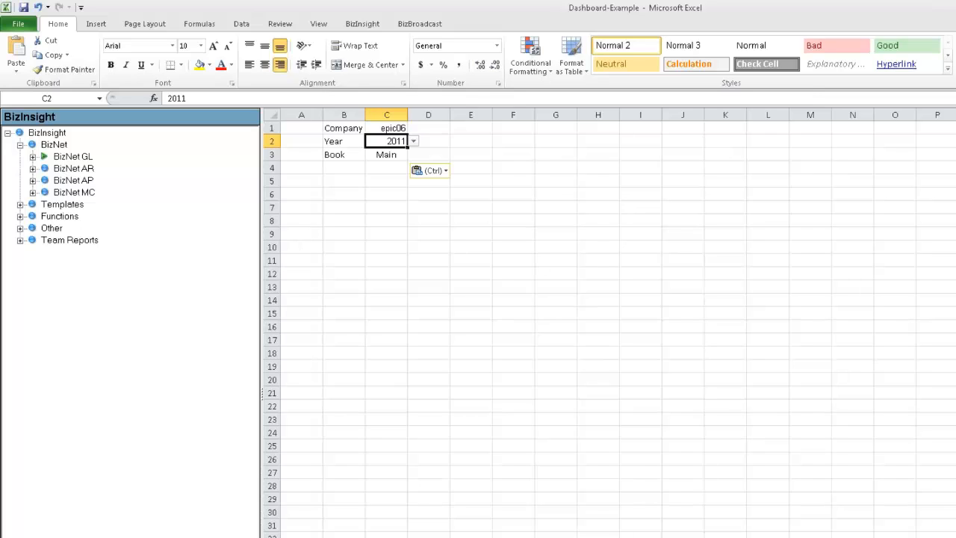
pyautogui.press('Up')
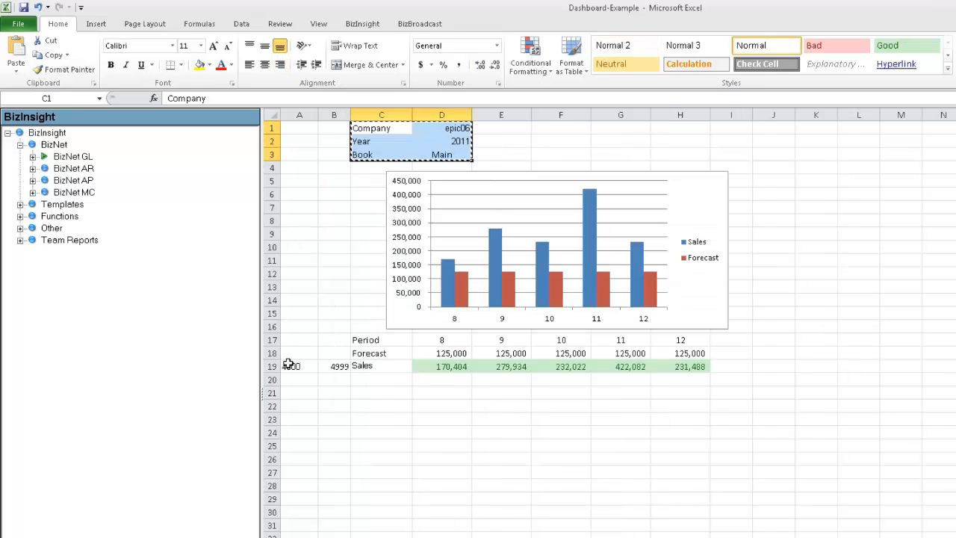
# Copy the Period, Forecast and Sales labels with the account range, A17:C19 on Sheet2, and paste them at A17 on Sheet4.
pyautogui.click(289, 366)
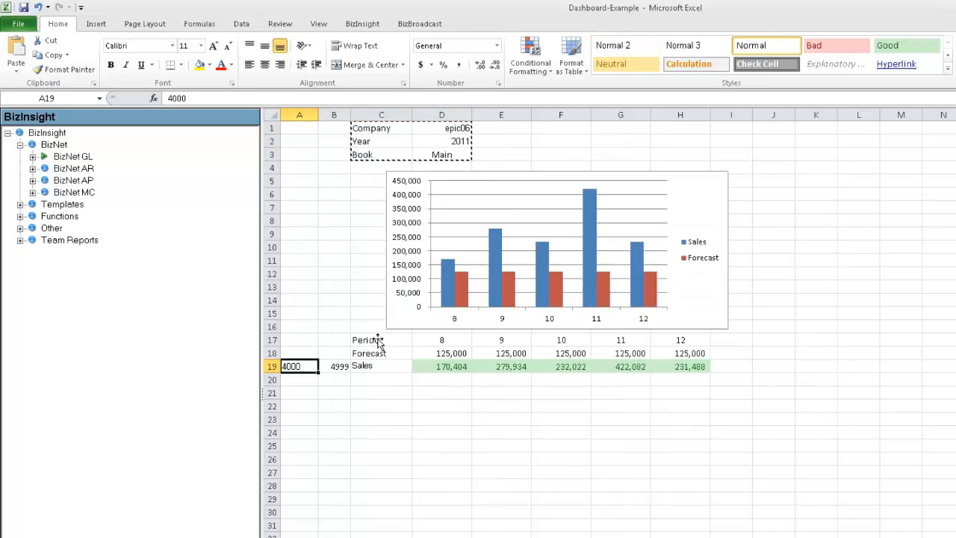
pyautogui.moveTo(378, 340); pyautogui.dragTo(292, 367)
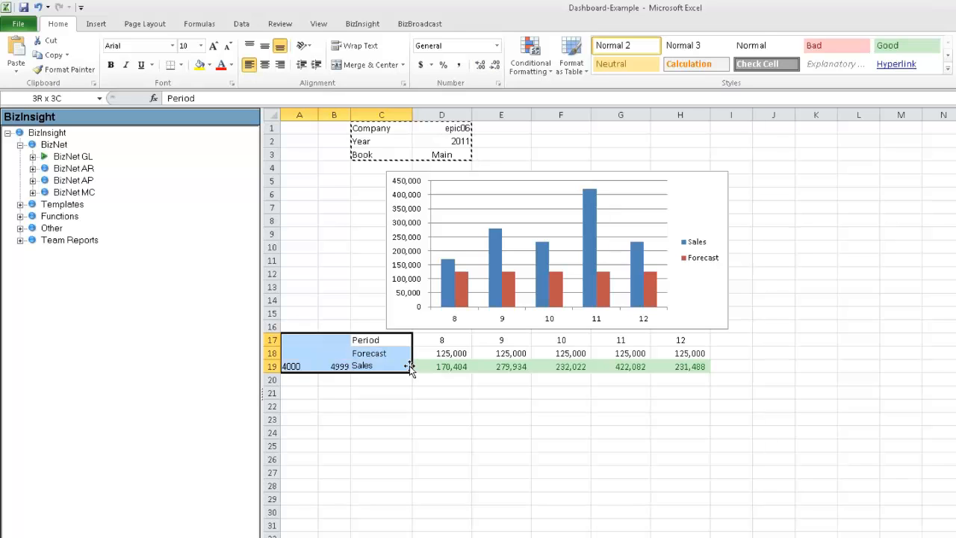
pyautogui.rightClick(391, 361)
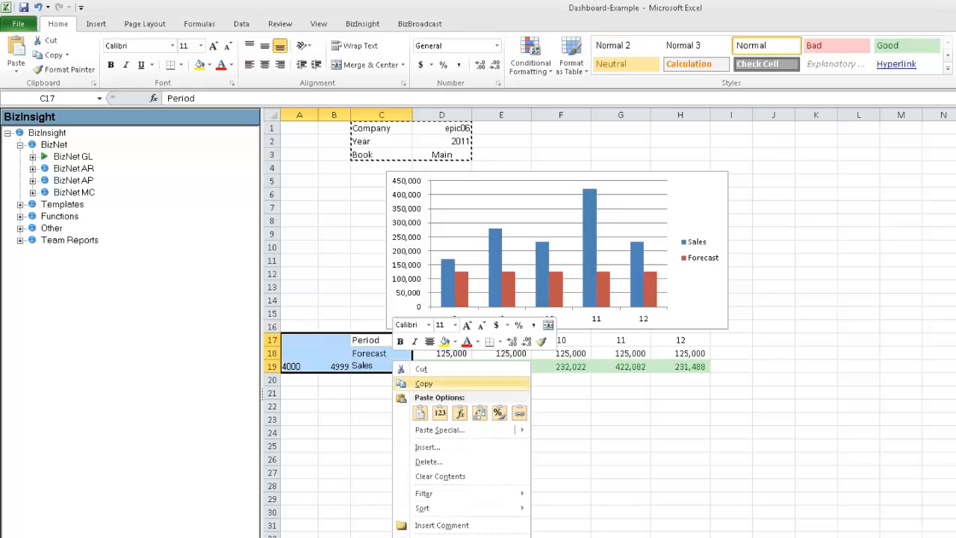
pyautogui.click(423, 383)
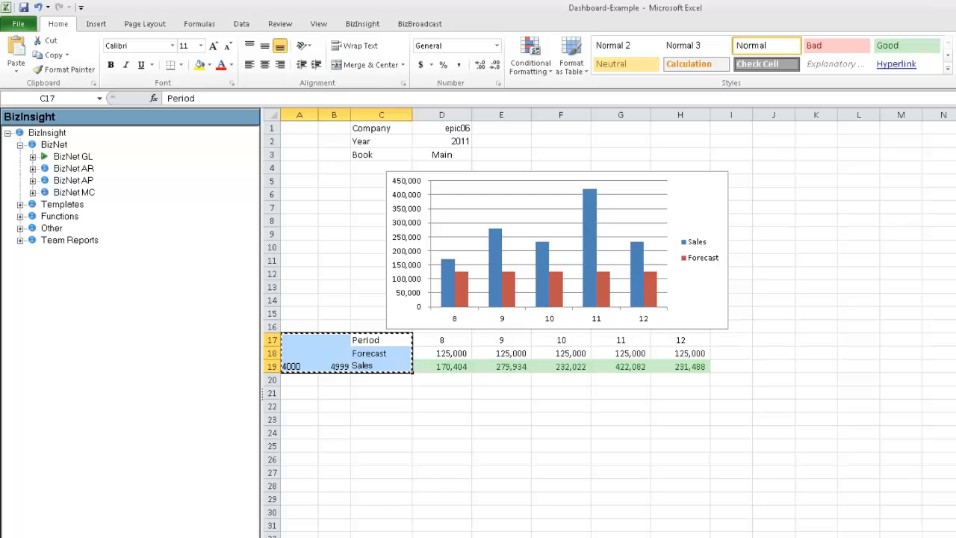
pyautogui.hotkey('ctrl', 'pagedown')
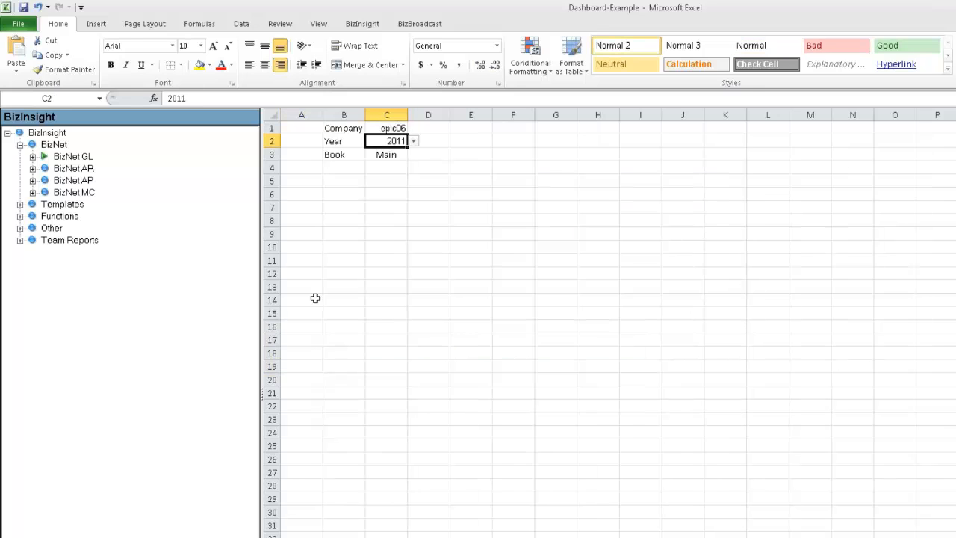
pyautogui.rightClick(299, 340)
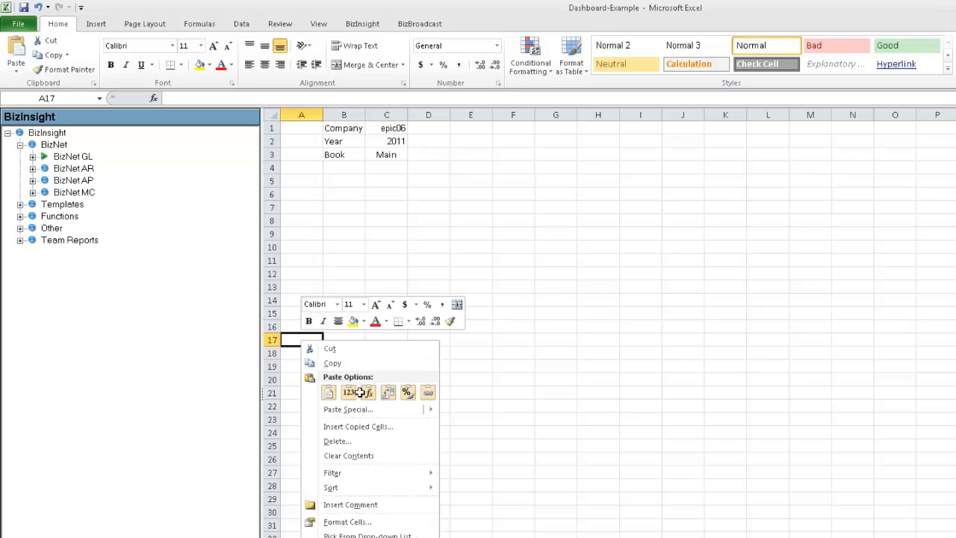
pyautogui.click(359, 392)
pyautogui.press('Down')
pyautogui.press('Down')
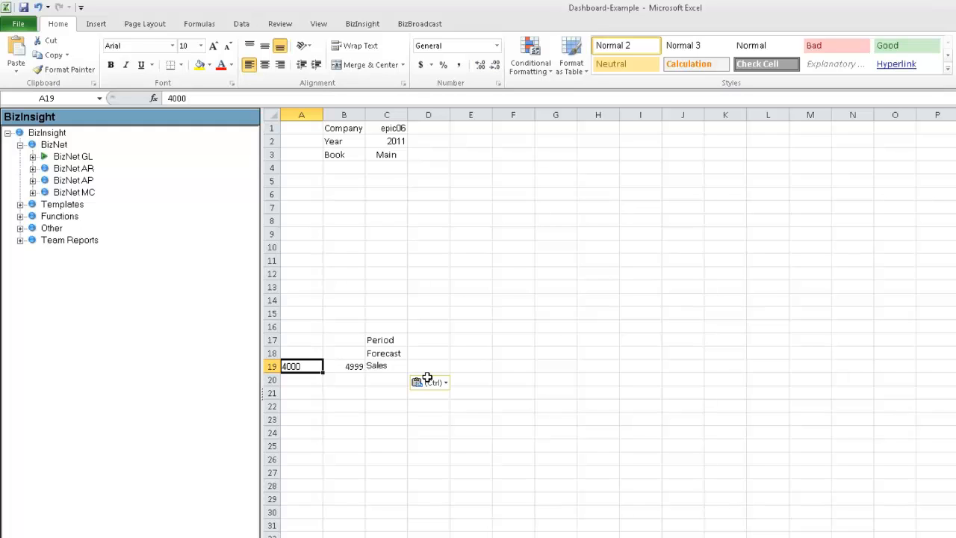
pyautogui.press('Right')
pyautogui.press('Right')
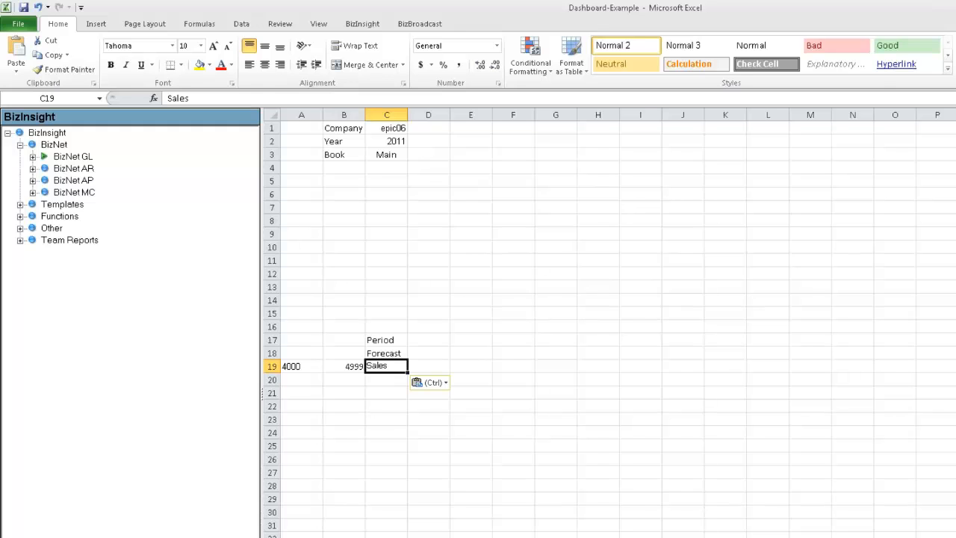
pyautogui.click(386, 339)
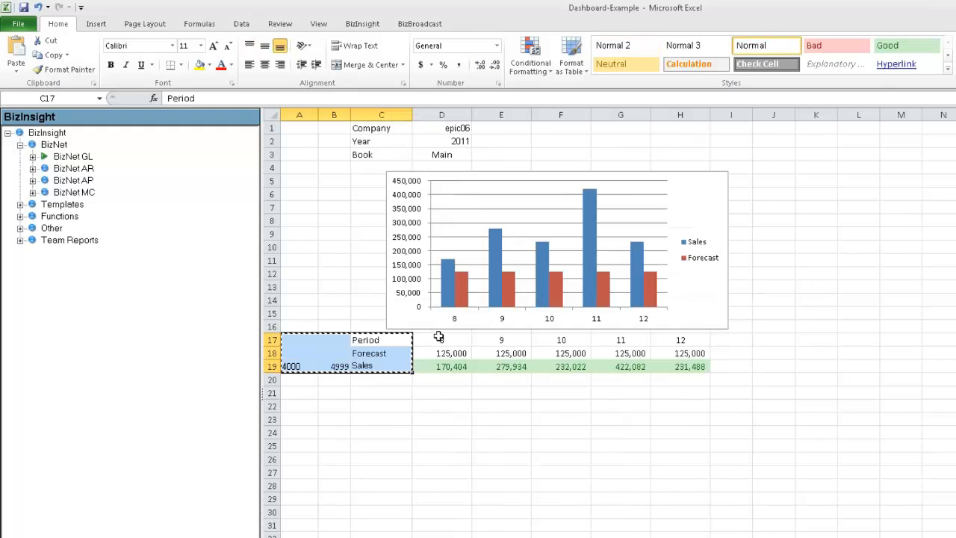
# Copy the period numbers 8 to 12 from D17:H17 on Sheet2 and paste them at D16 on Sheet4.
pyautogui.moveTo(441, 340); pyautogui.dragTo(682, 339)
pyautogui.rightClick(682, 340)
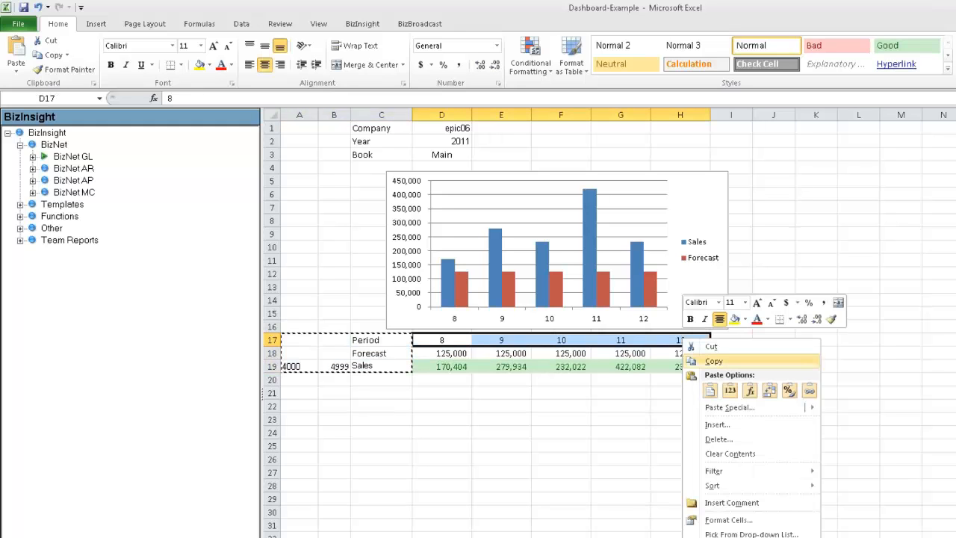
pyautogui.click(713, 361)
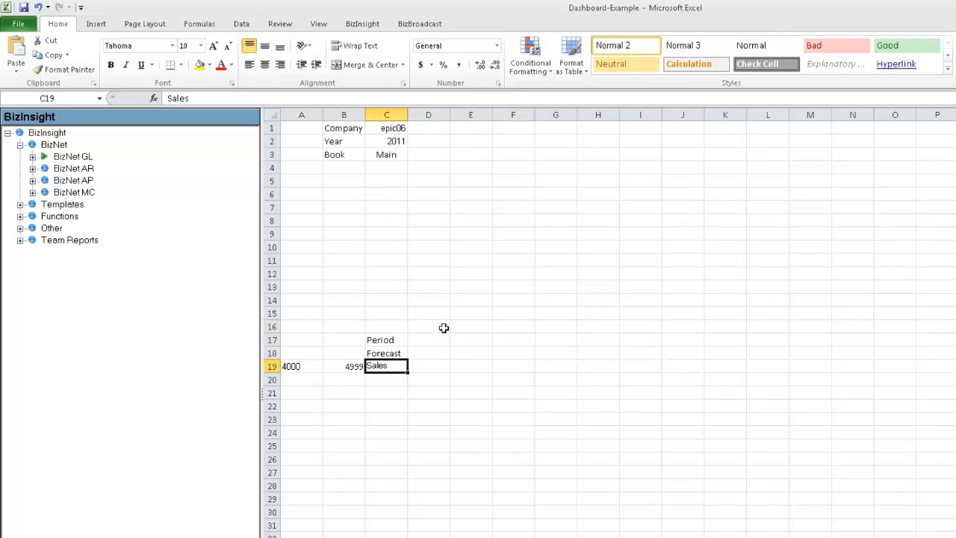
pyautogui.click(443, 328)
pyautogui.rightClick(443, 329)
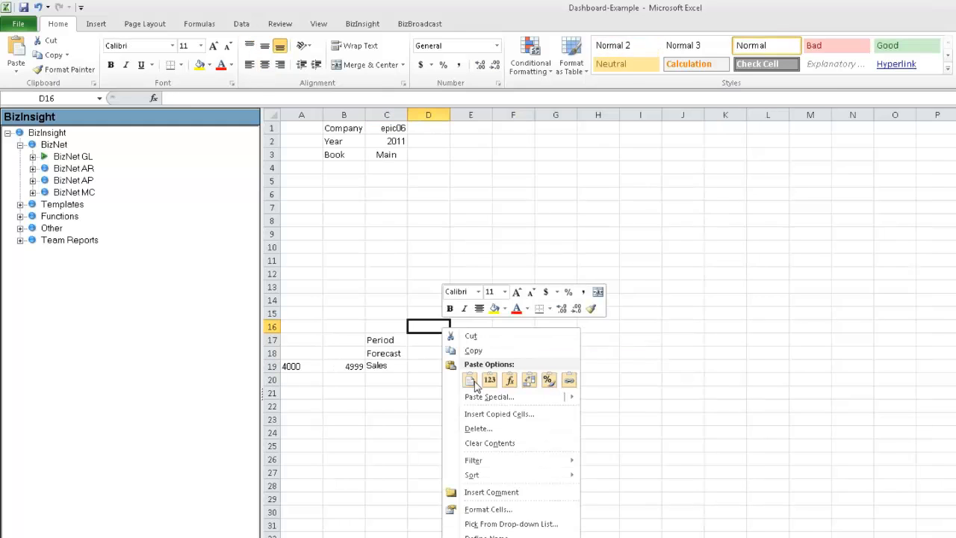
pyautogui.click(470, 380)
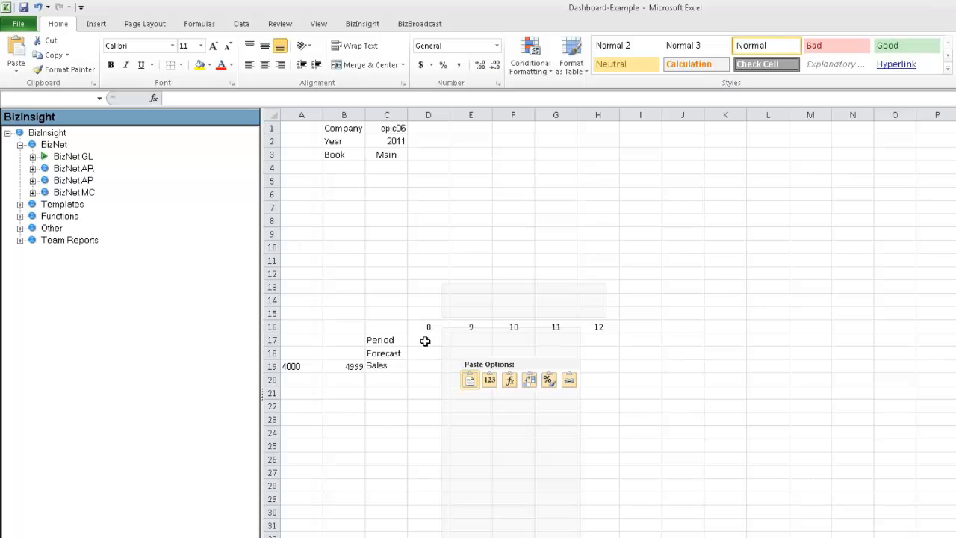
pyautogui.click(425, 340)
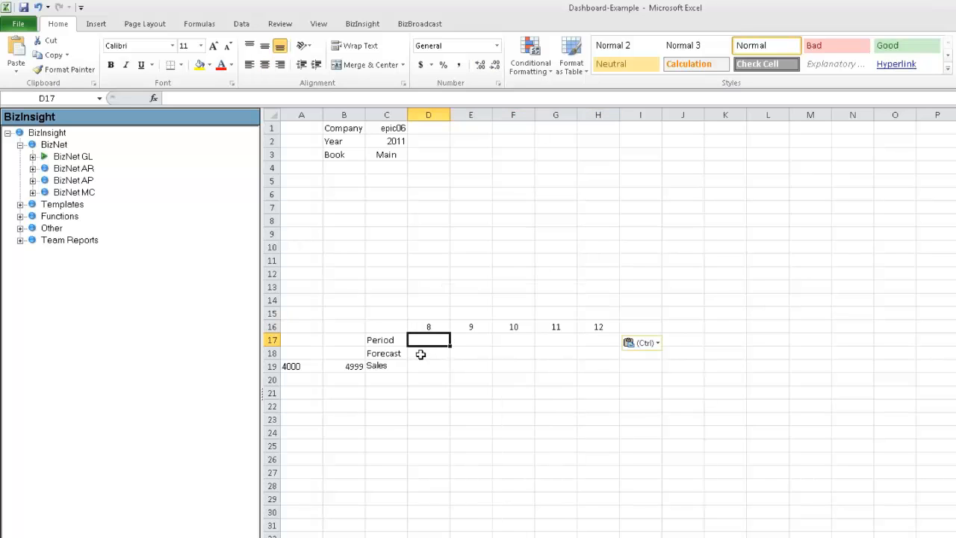
pyautogui.click(420, 354)
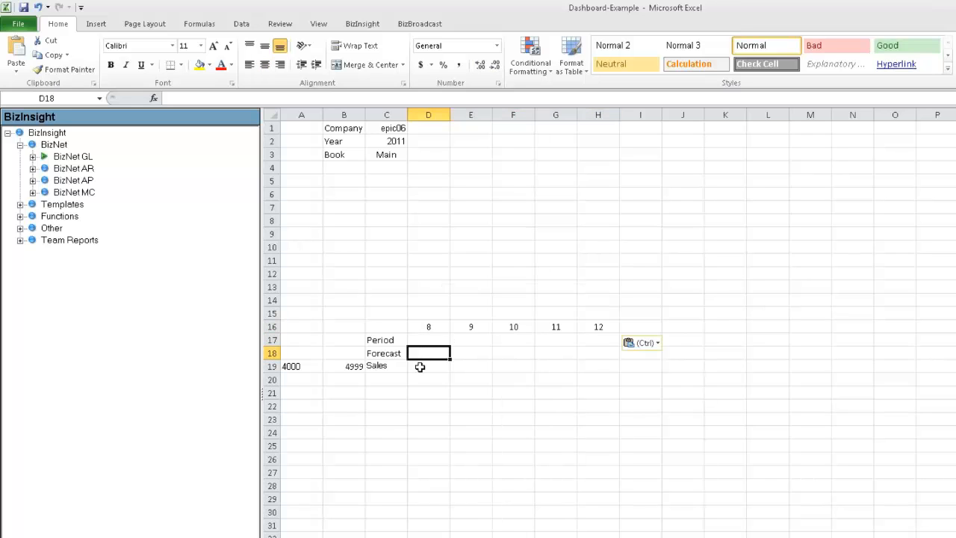
# Move the period numbers 8 to 12 from D16:H16 down to D17:H17, beside the Period label.
pyautogui.click(426, 326)
pyautogui.keyDown('shift'); pyautogui.click(593, 333); pyautogui.keyUp('shift')
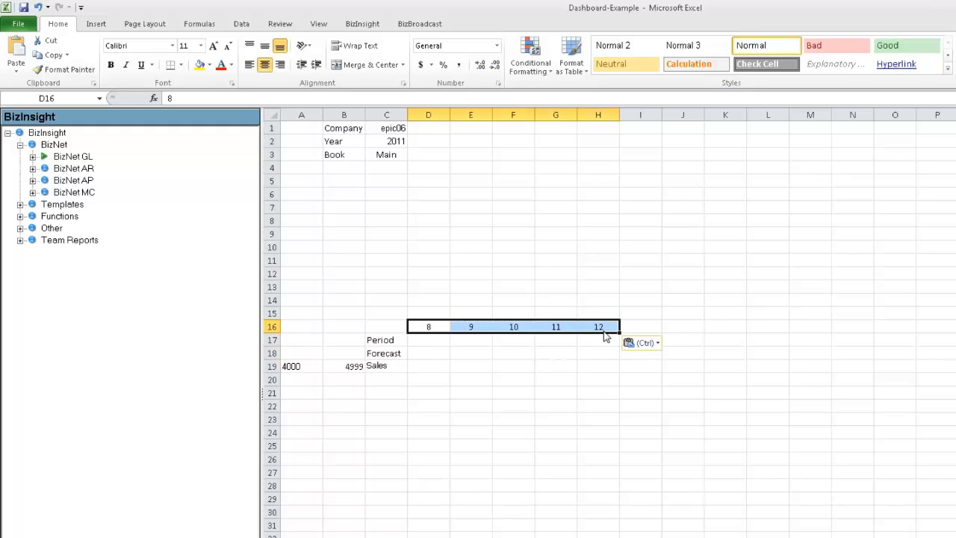
# Insert the BizNet GL Month-to-Date Net function in Sales cell D19 and set its Company argument to $C$1.
pyautogui.click(420, 368)
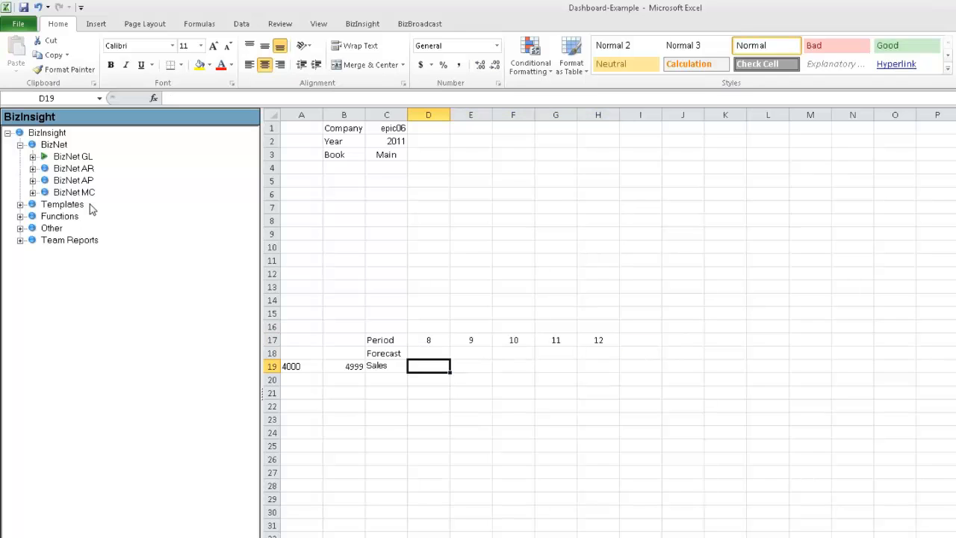
pyautogui.click(32, 156)
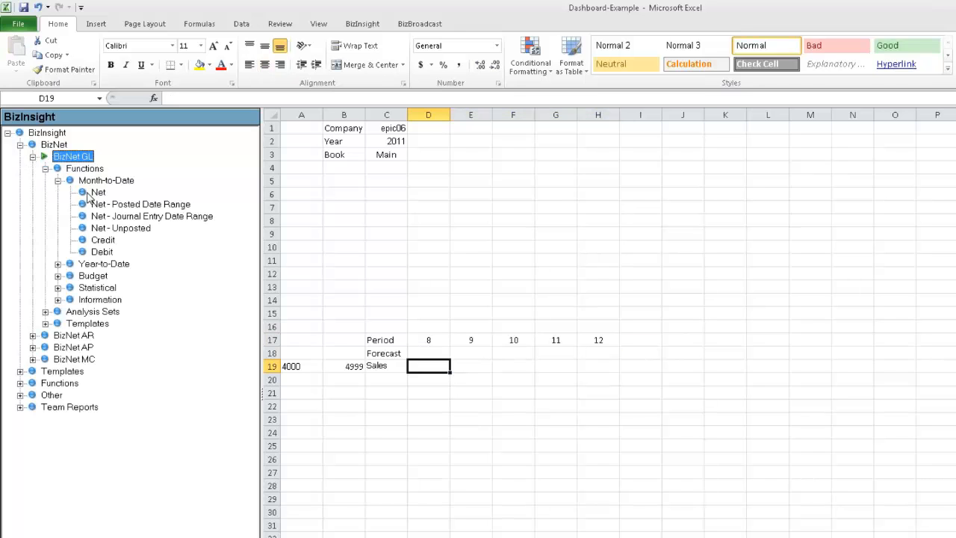
pyautogui.click(98, 191)
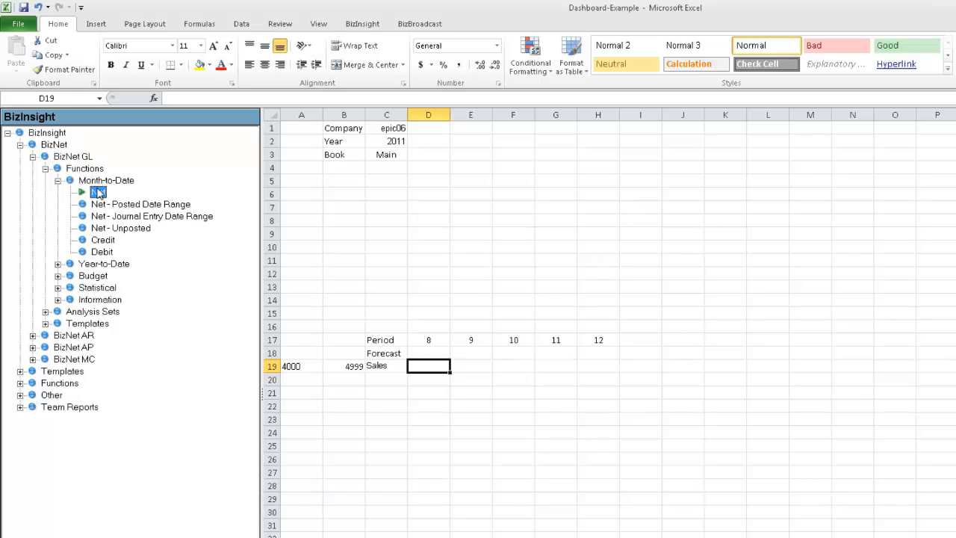
pyautogui.moveTo(99, 193); pyautogui.dragTo(428, 366)
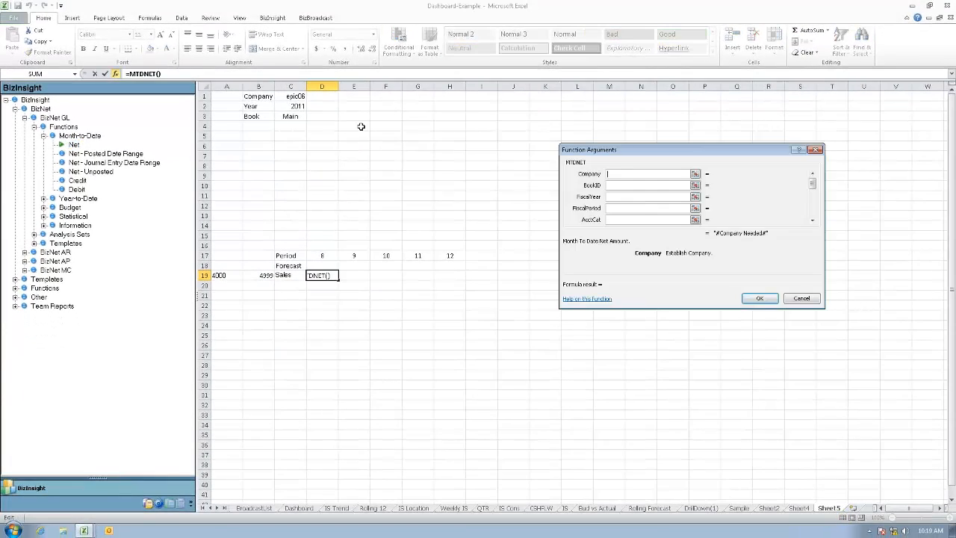
pyautogui.press('F4')
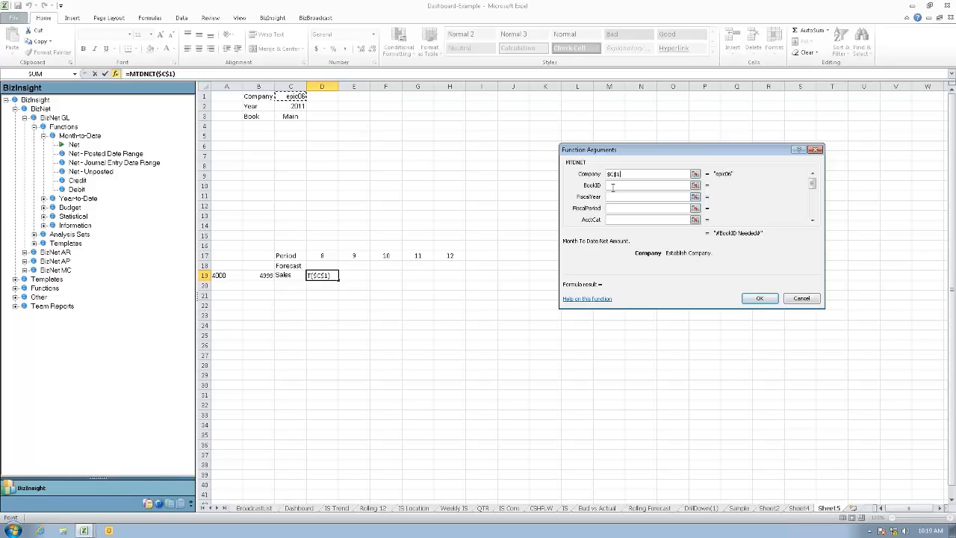
# Set the MTDNET function's BookID argument to $C$3 and FiscalYear to $C$2.
pyautogui.click(636, 187)
pyautogui.write('C3')
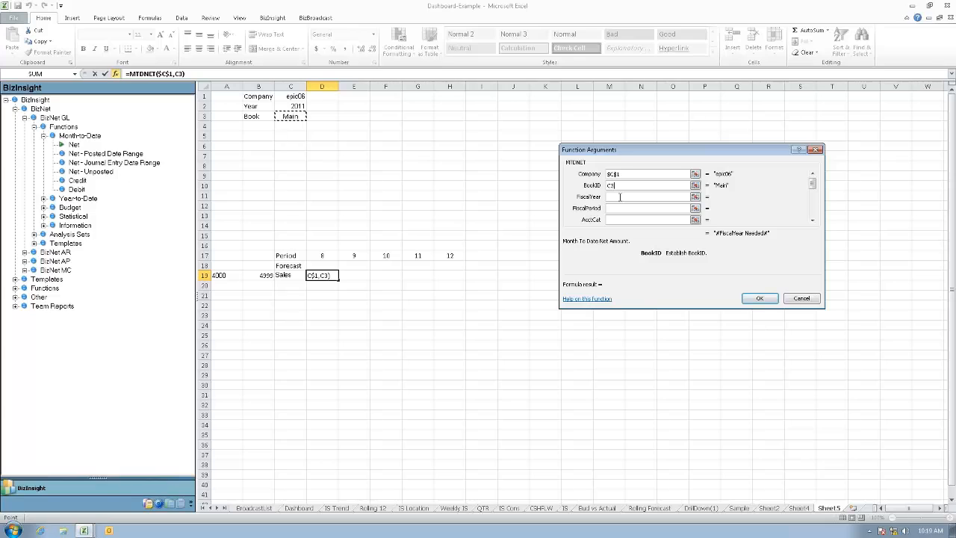
pyautogui.press('F4')
pyautogui.click(620, 197)
pyautogui.write('C2')
pyautogui.press('F4')
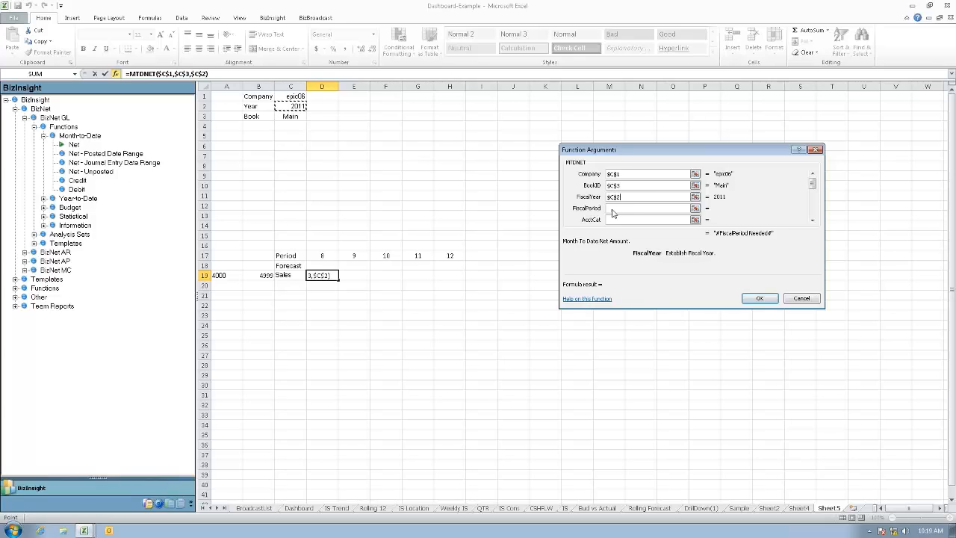
# Set the FiscalPeriod argument to the period number in D17 with only the row locked, D$17.
pyautogui.press('Tab')
pyautogui.click(321, 256)
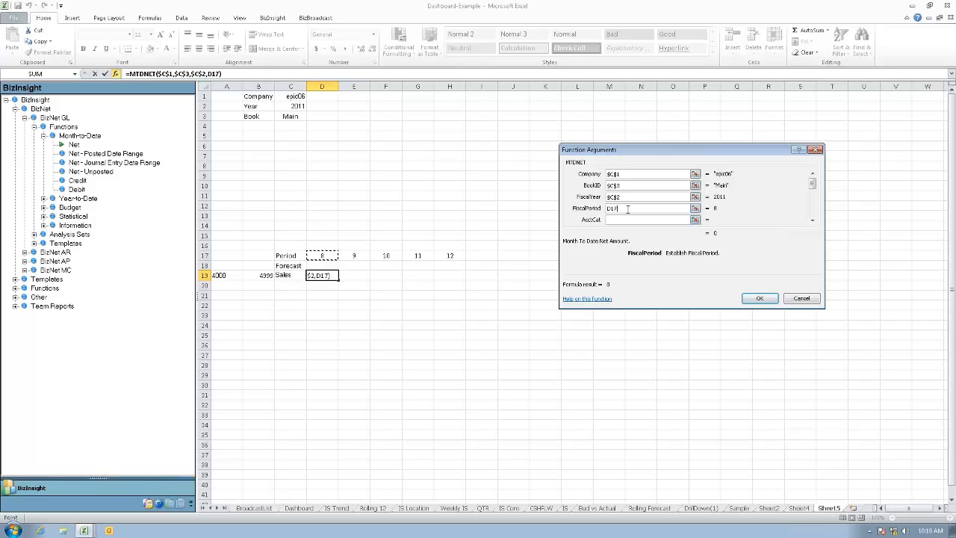
pyautogui.press('F4')
pyautogui.press('F4')
pyautogui.press('Tab')
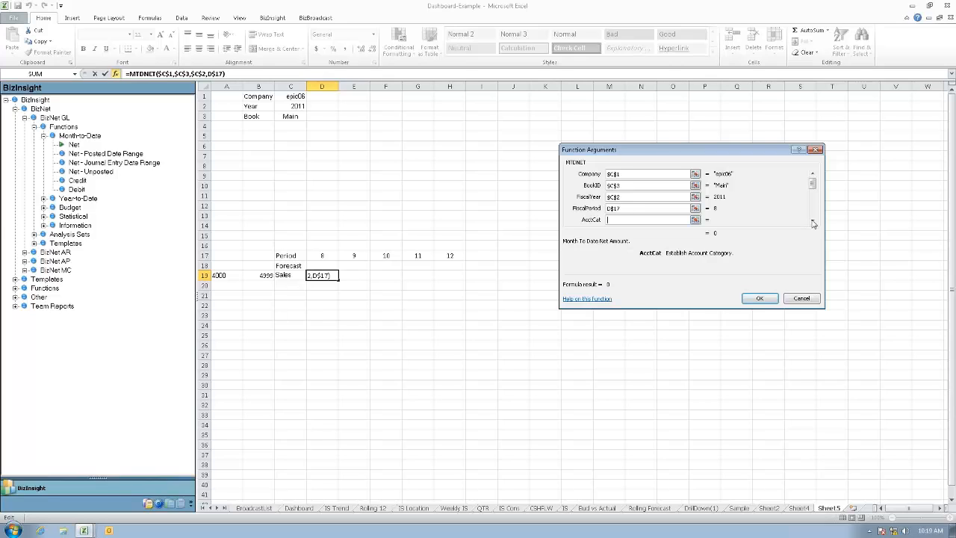
# Set Segment1 to the account range A$19:B$19 and fill the negated MTDNET formula across D19:H19.
pyautogui.click(812, 221)
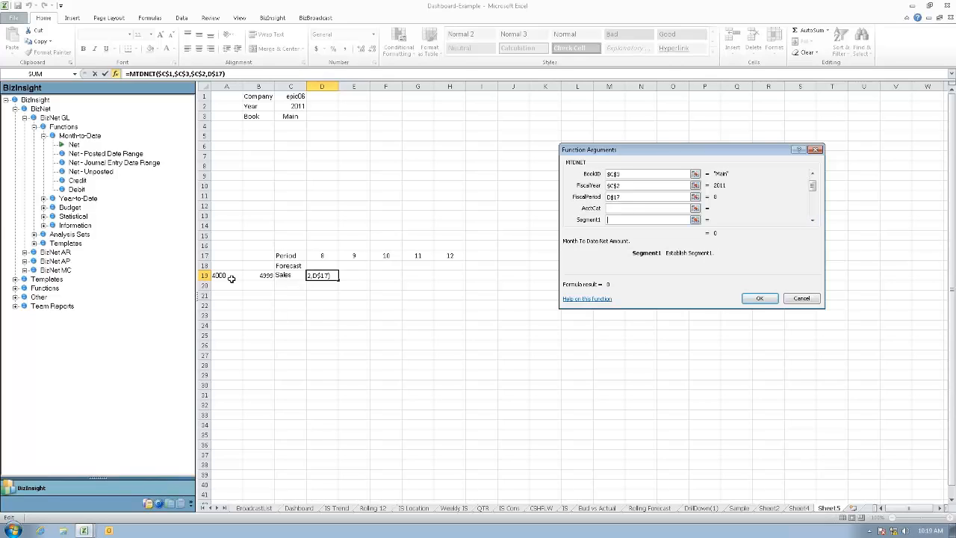
pyautogui.moveTo(230, 276); pyautogui.dragTo(271, 276)
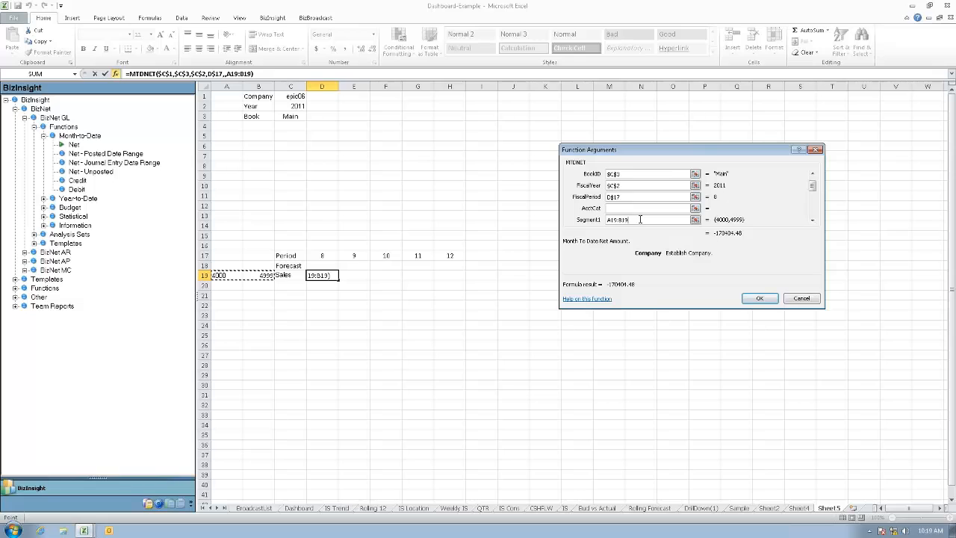
pyautogui.press('F4')
pyautogui.press('F4')
pyautogui.moveTo(640, 219); pyautogui.dragTo(603, 224)
pyautogui.press('F4')
pyautogui.press('F4')
pyautogui.press('F4')
pyautogui.hotkey('ctrl', 'Return')
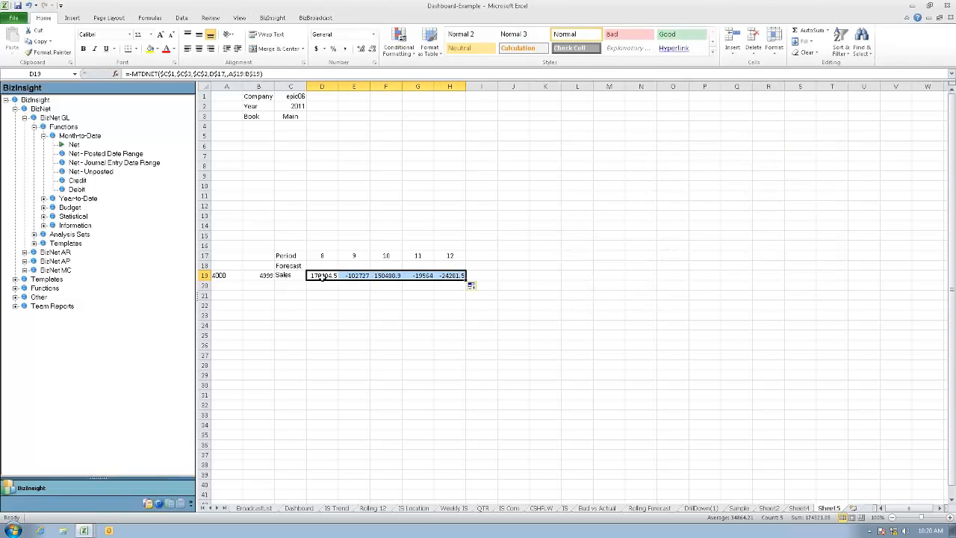
# Enter a Forecast of 125000 in D18 and fill it across to H18.
pyautogui.click(323, 275)
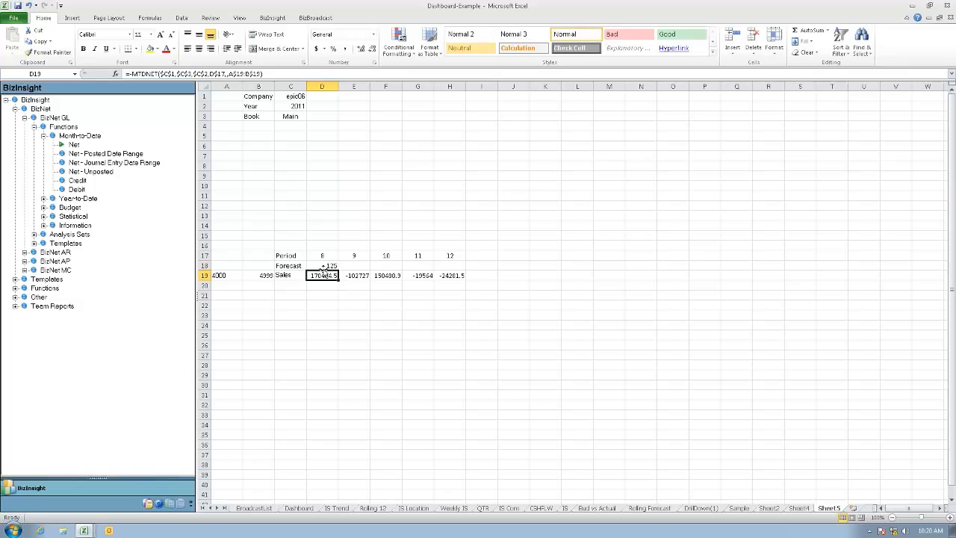
pyautogui.click(323, 266)
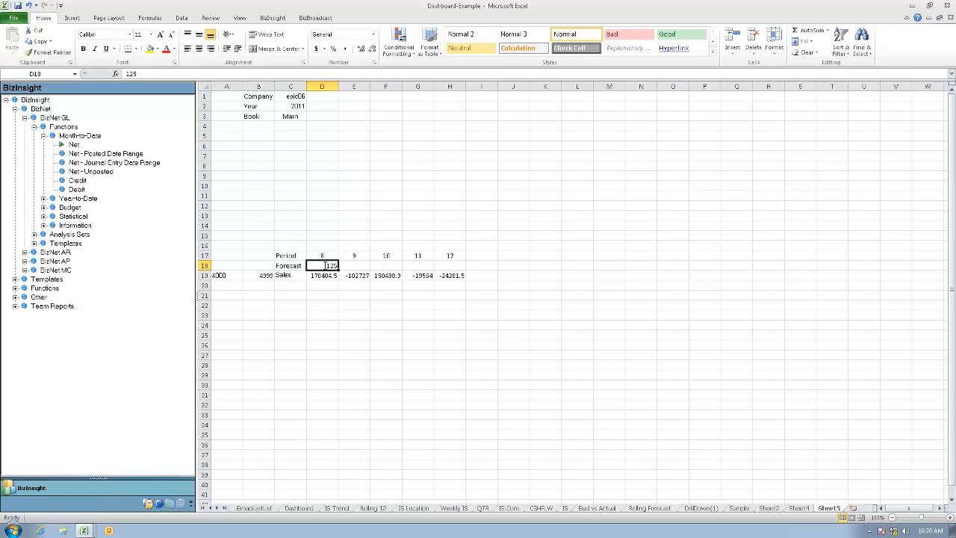
pyautogui.write('1250')
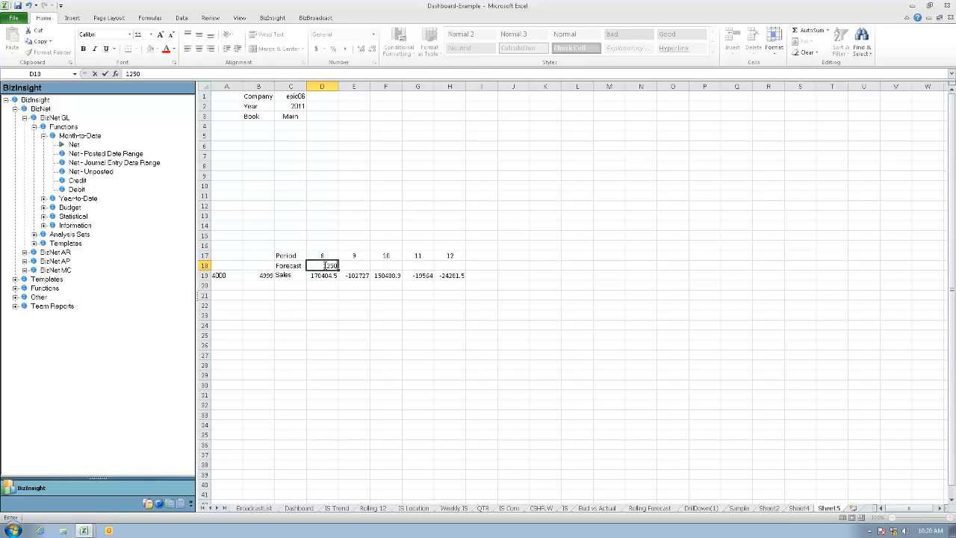
pyautogui.write('00')
pyautogui.hotkey('ctrl', 'Return')
# Create a clustered column chart from the Forecast and Sales rows C18:H19 and place it below the Company, Year and Book block.
pyautogui.moveTo(290, 266); pyautogui.dragTo(455, 275)
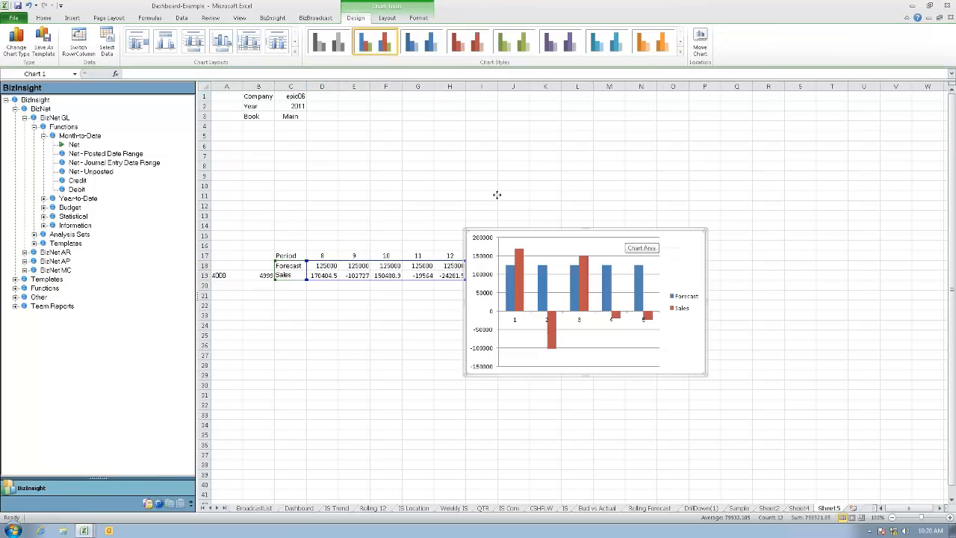
pyautogui.moveTo(632, 237); pyautogui.dragTo(393, 147)
pyautogui.press('Escape')
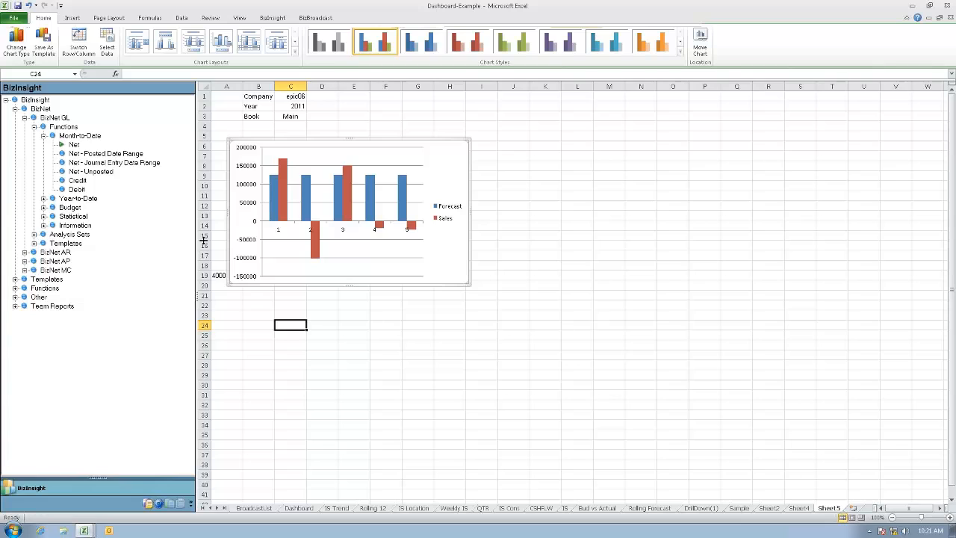
# Insert three rows above the Period row to clear the data from under the chart, and shift the chart slightly to the right.
pyautogui.moveTo(200, 236); pyautogui.dragTo(206, 256)
pyautogui.rightClick(206, 256)
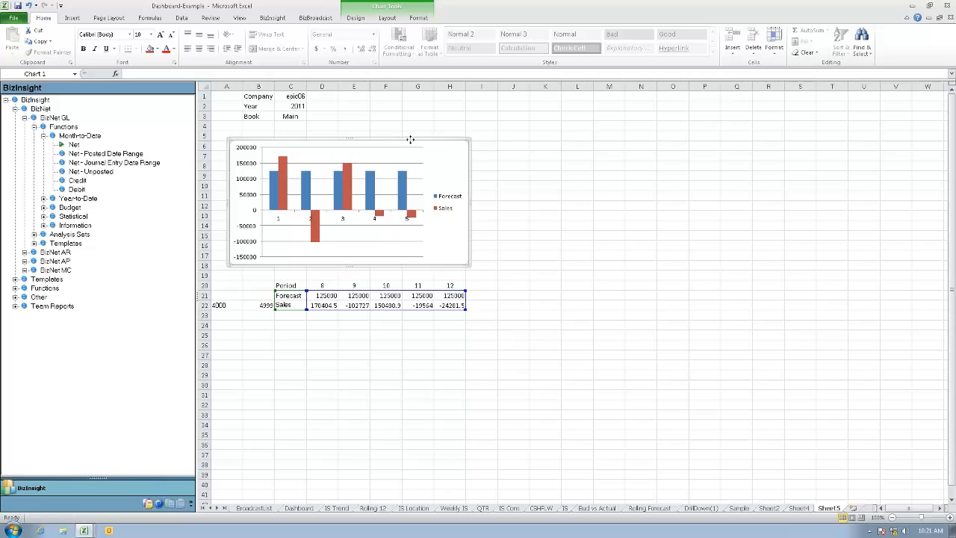
pyautogui.moveTo(410, 139); pyautogui.dragTo(429, 142)
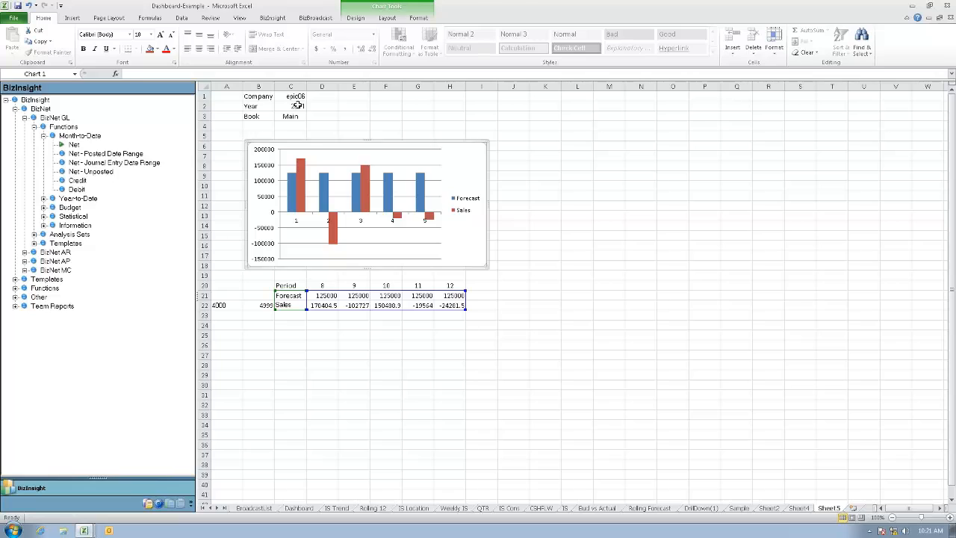
# Test the report by switching the Year in C2 to 2010 and back to 2011.
pyautogui.click(290, 106)
pyautogui.click(311, 106)
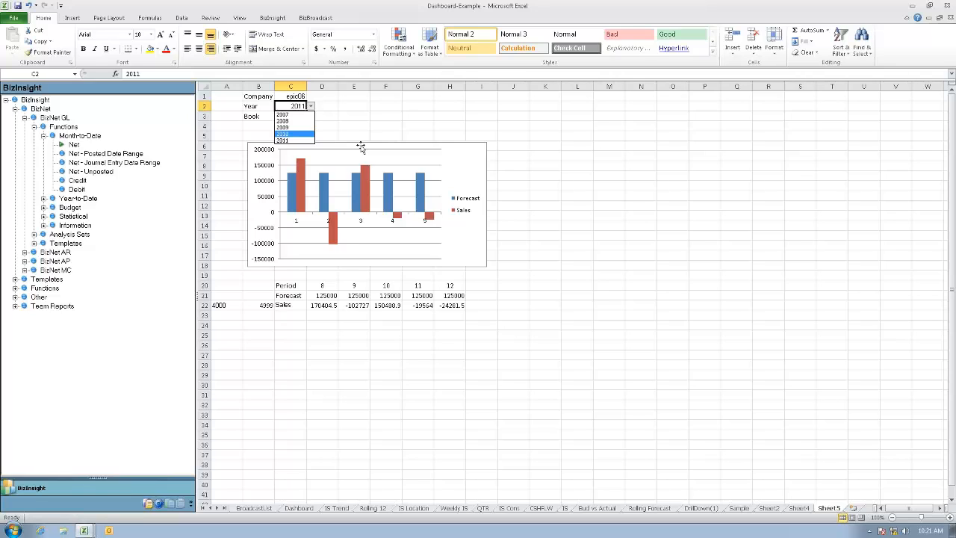
pyautogui.press('Return')
pyautogui.hotkey('alt', 'Down')
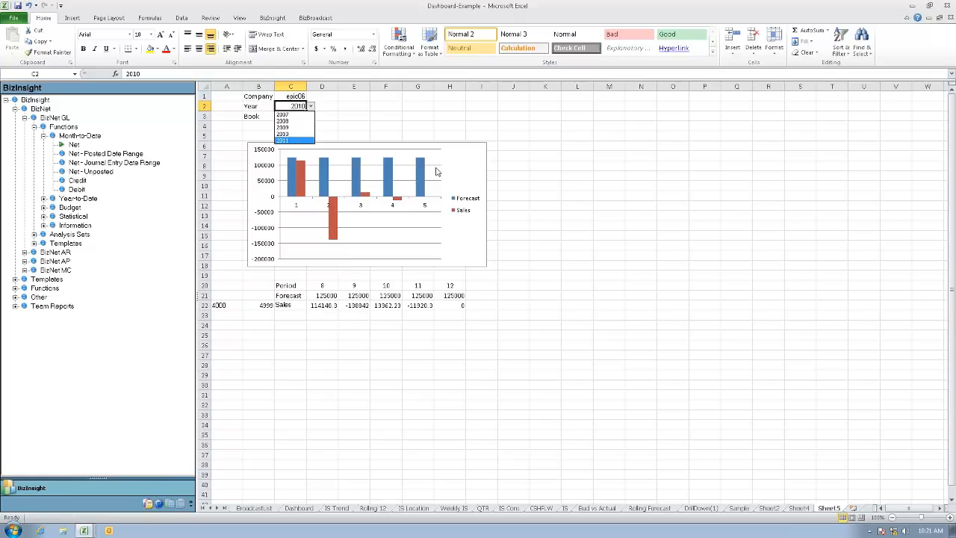
pyautogui.press('Return')
# Run a BizNet DrillDown on the period 8 Sales value in D22 and return to the report sheet.
pyautogui.rightClick(327, 306)
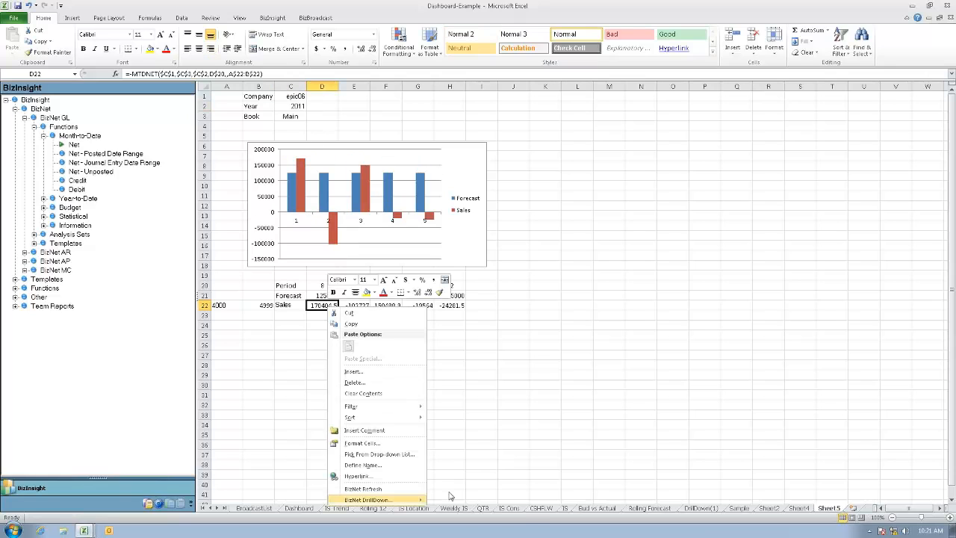
pyautogui.moveTo(450, 495)
pyautogui.click(466, 473)
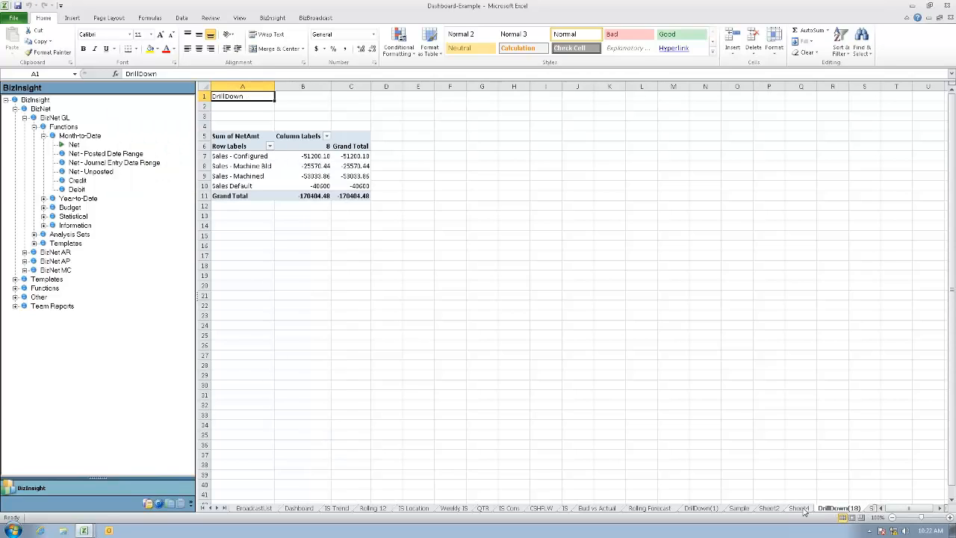
pyautogui.click(800, 508)
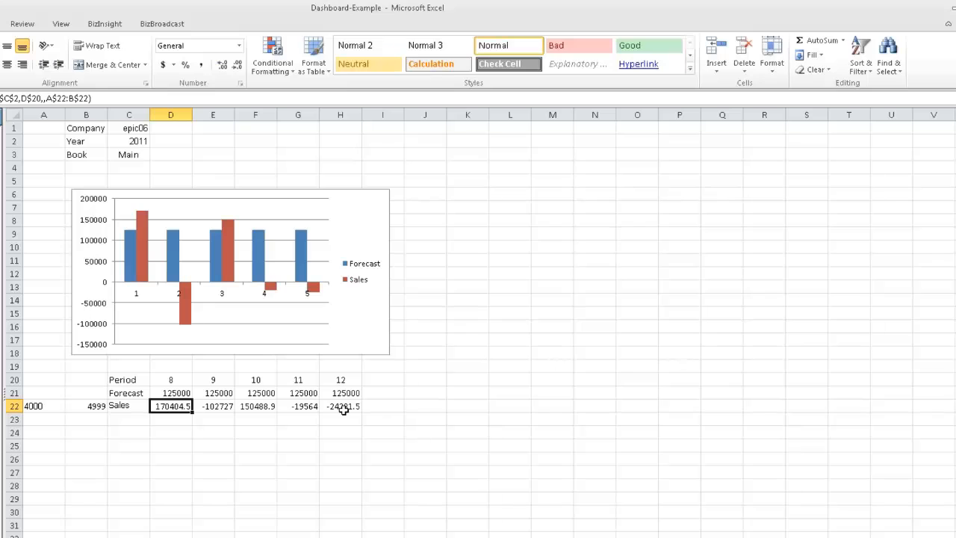
# Add a Greater Than 150000 highlight rule to Sales cells D22:H22 using Green Fill with Dark Green Text.
pyautogui.keyDown('shift'); pyautogui.click(343, 409); pyautogui.keyUp('shift')
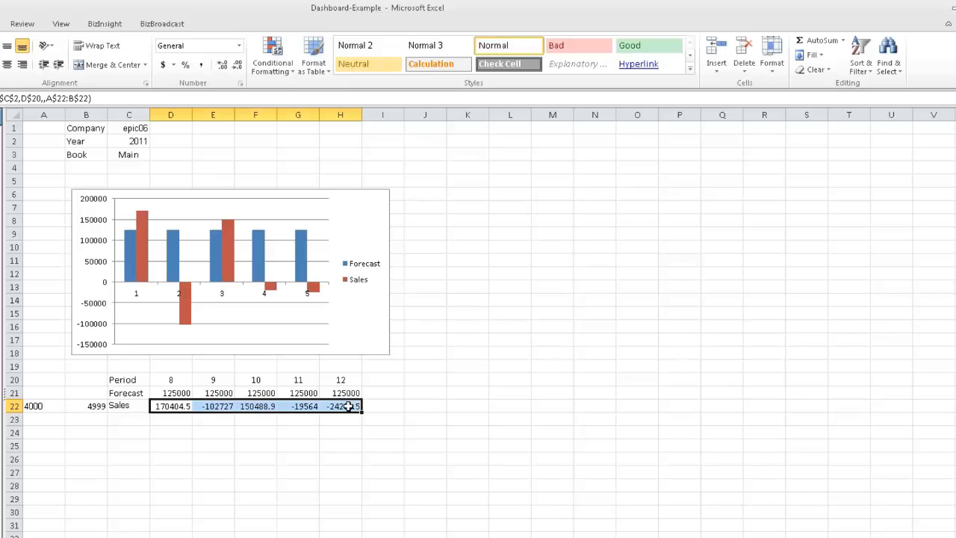
pyautogui.click(293, 74)
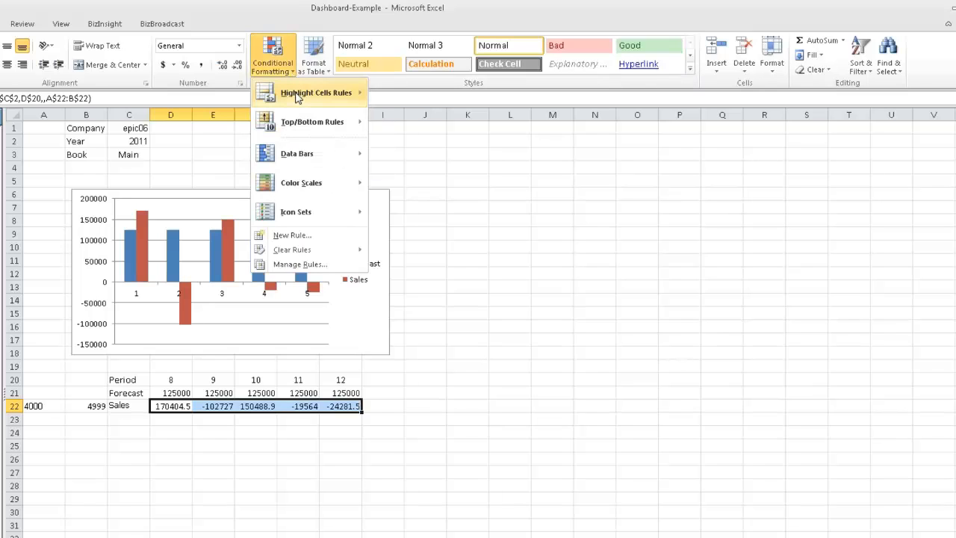
pyautogui.moveTo(297, 97)
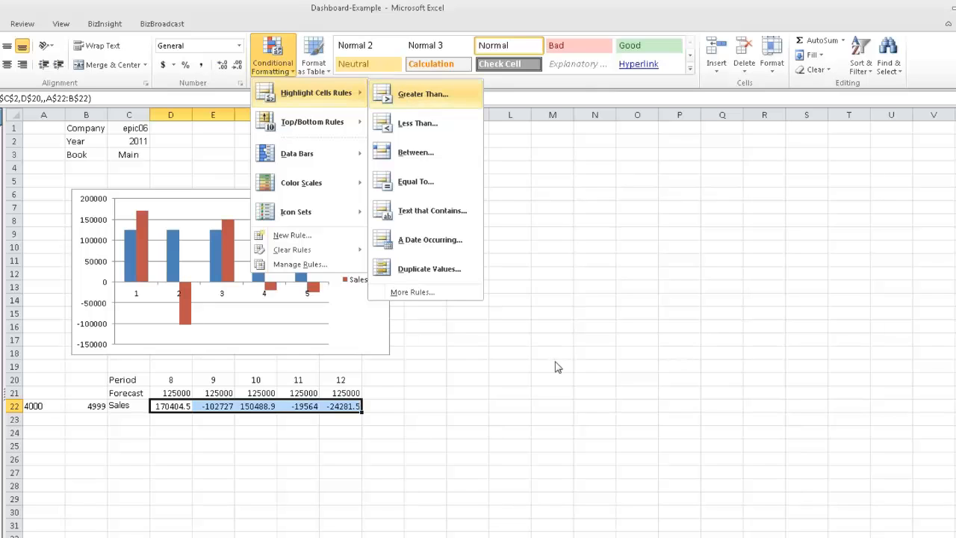
pyautogui.press('Return')
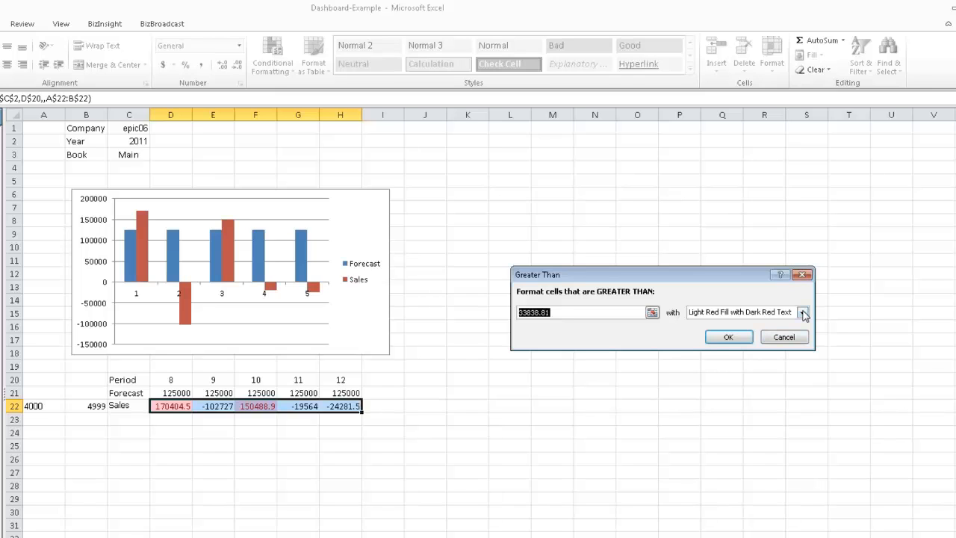
pyautogui.click(802, 312)
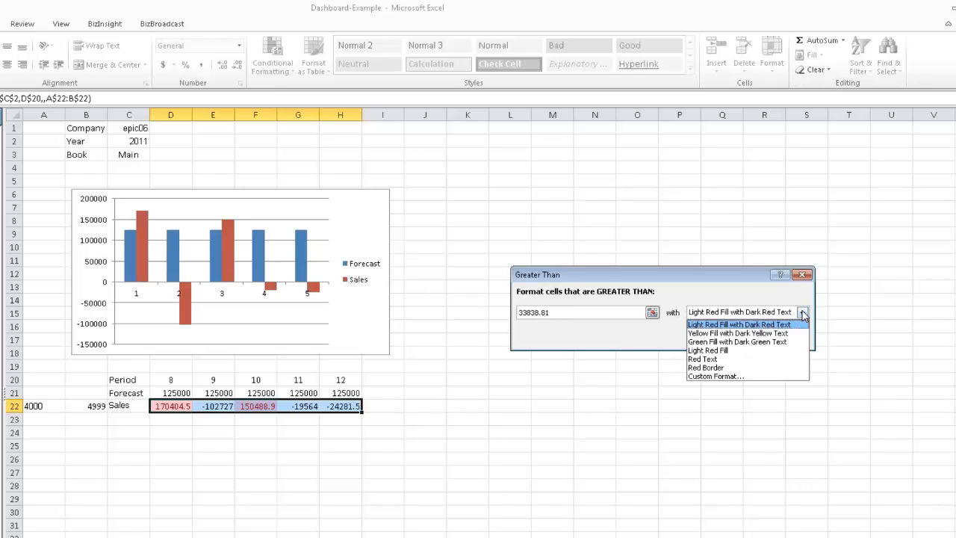
pyautogui.click(752, 342)
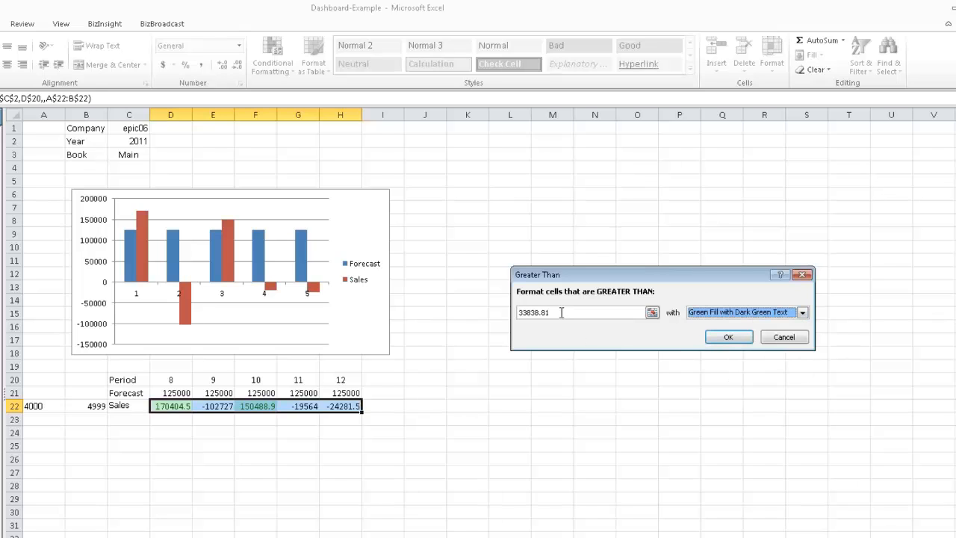
pyautogui.click(557, 312)
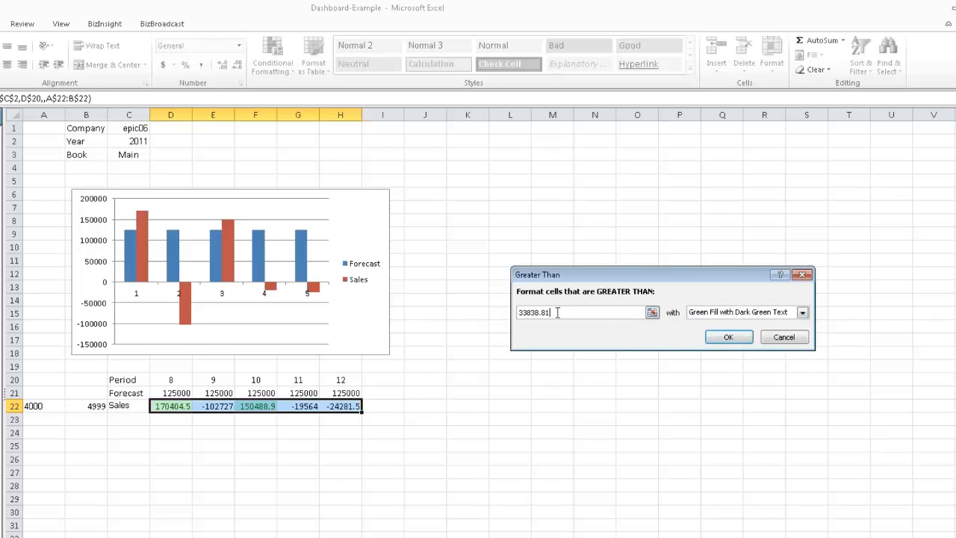
pyautogui.hotkey('shift', 'Home')
pyautogui.write('150000')
pyautogui.press('Return')
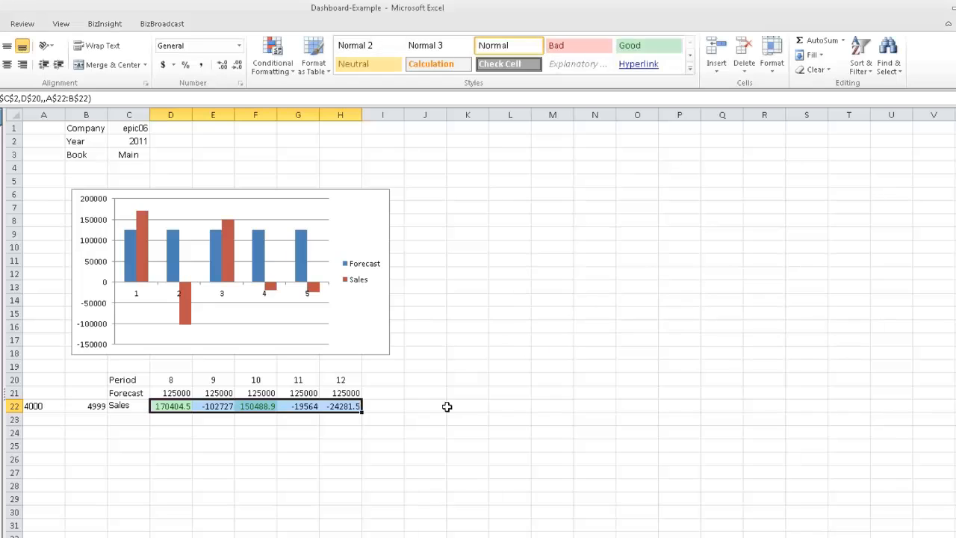
pyautogui.click(383, 446)
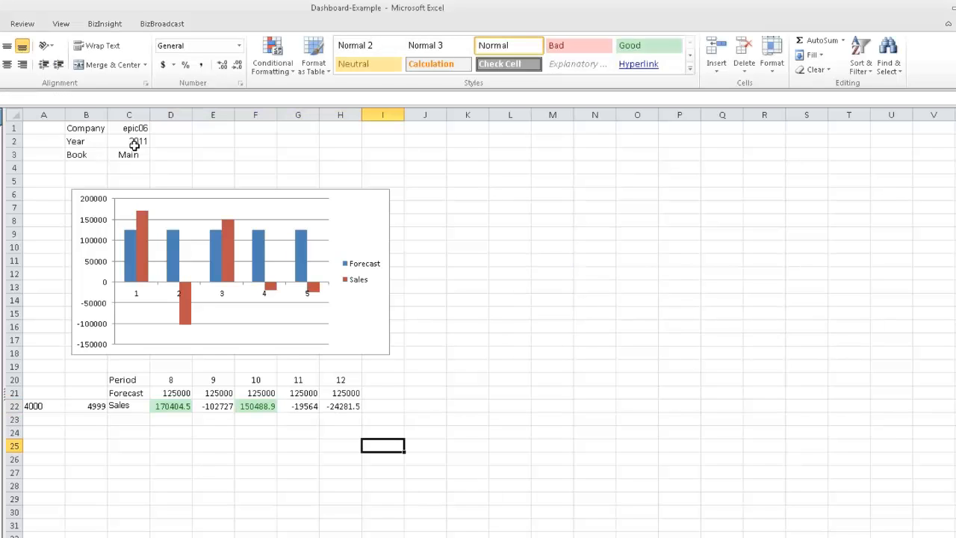
# Test the Sales highlight rule by switching the Year in C2 to 2010, to 2009 and back to 2011.
pyautogui.click(146, 142)
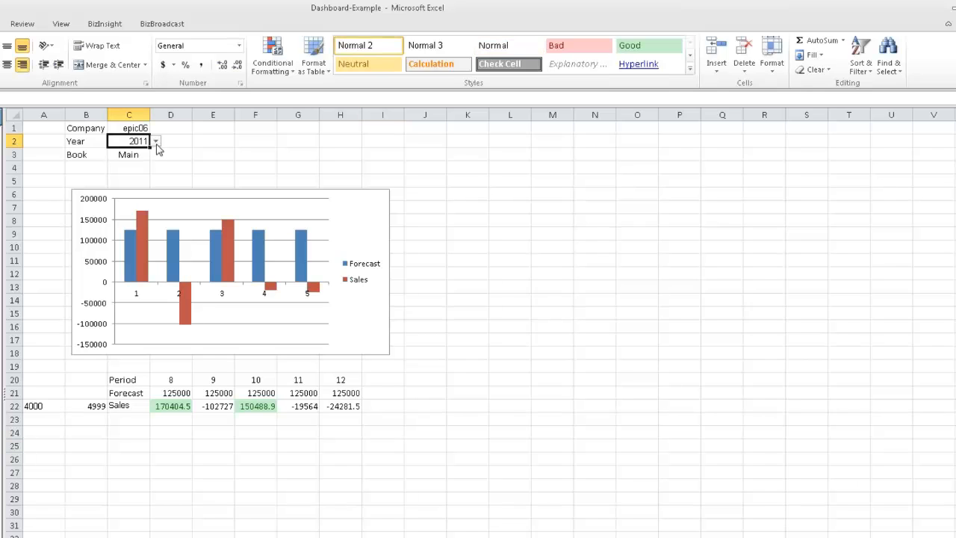
pyautogui.click(155, 141)
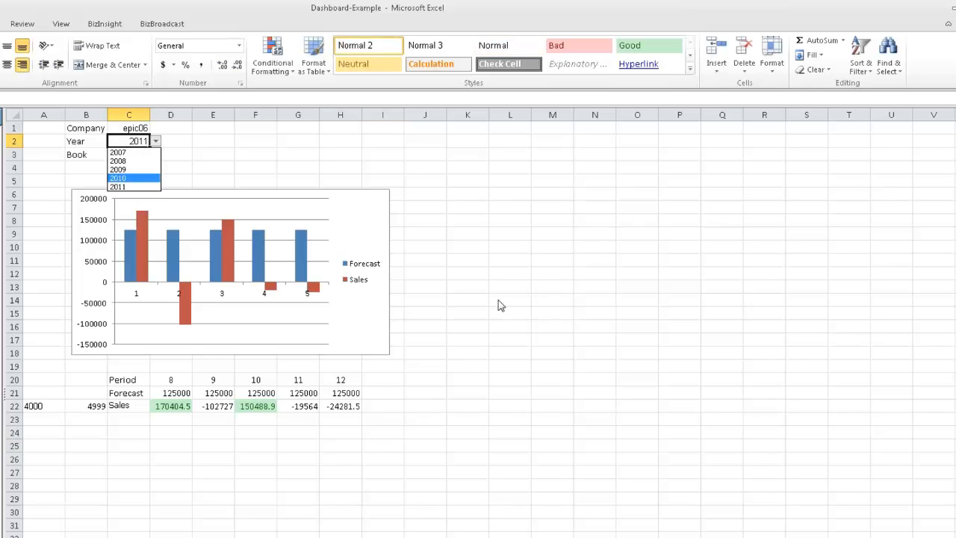
pyautogui.press('Return')
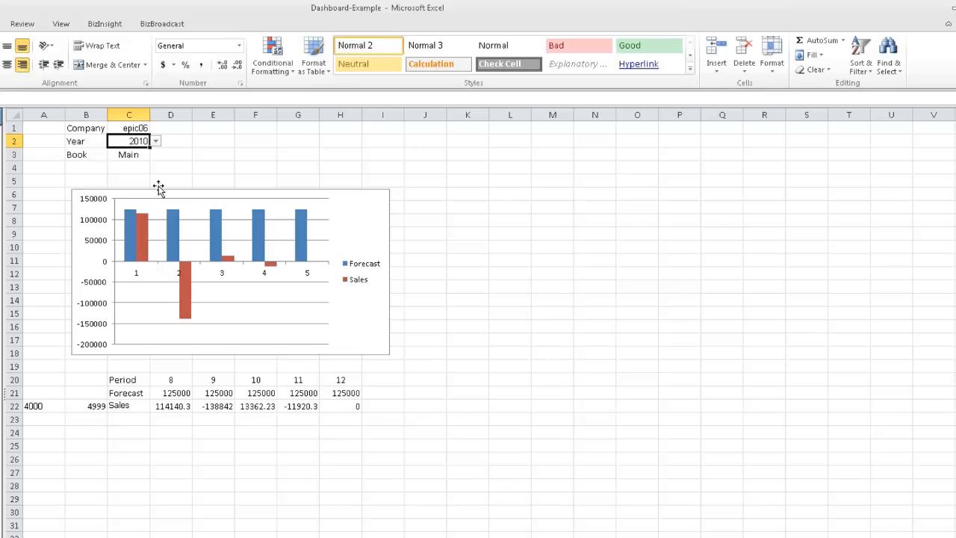
pyautogui.click(156, 142)
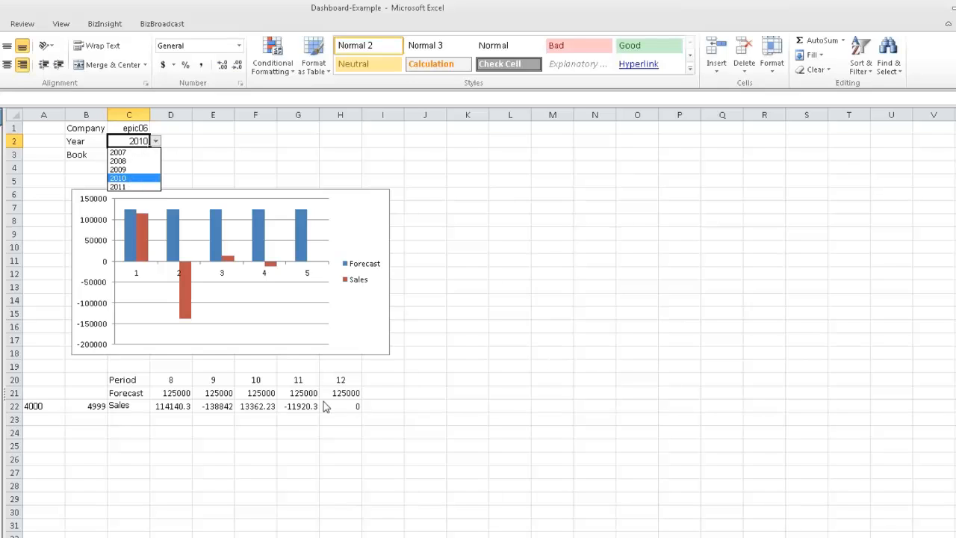
pyautogui.press('Up')
pyautogui.press('Return')
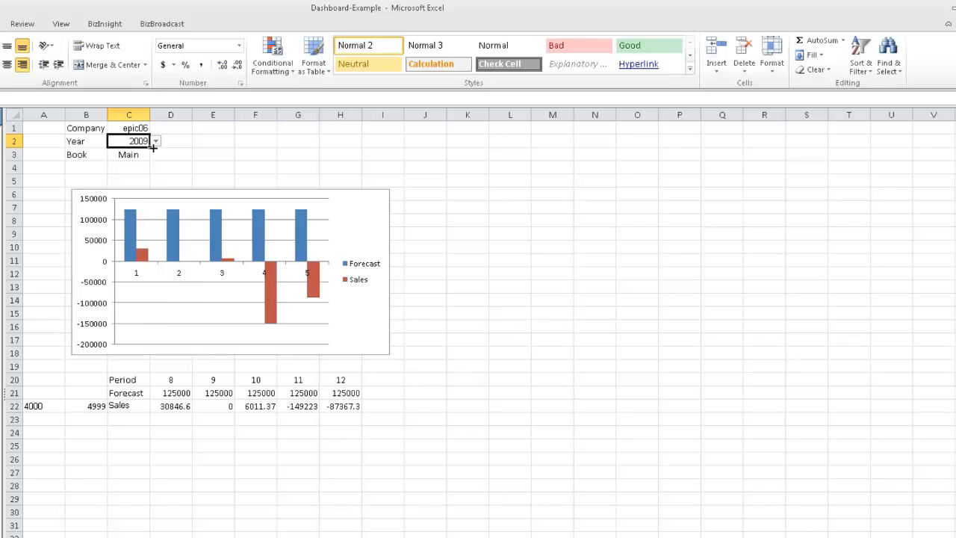
pyautogui.click(155, 141)
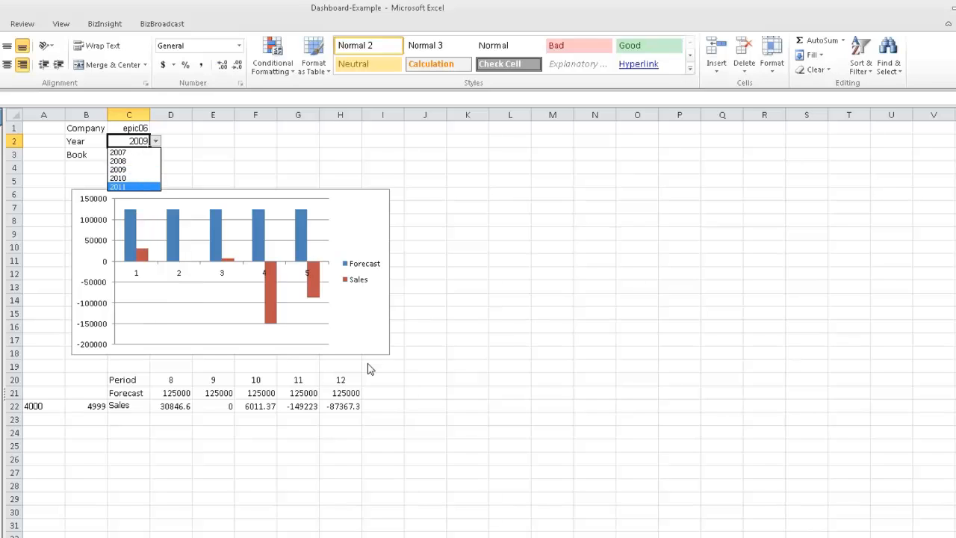
pyautogui.press('Return')
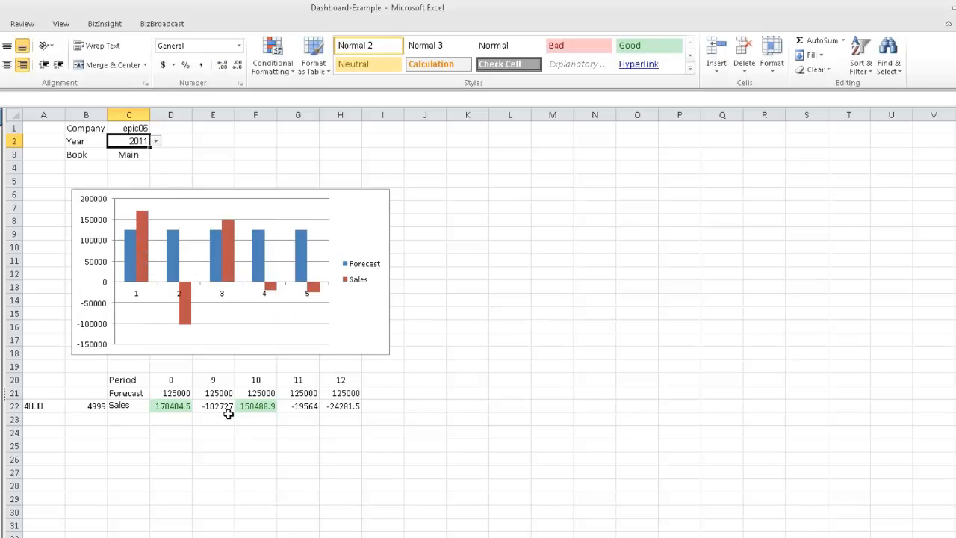
pyautogui.click(422, 502)
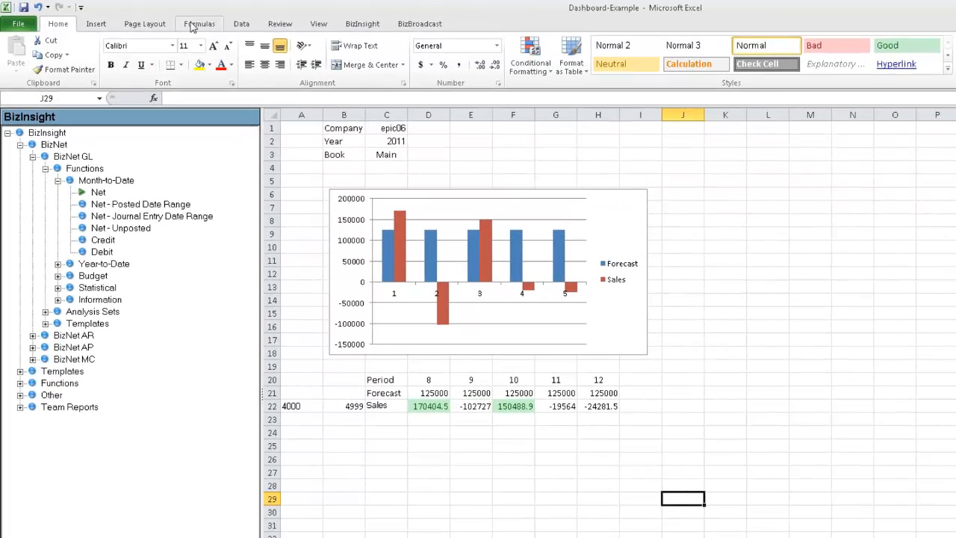
pyautogui.click(240, 24)
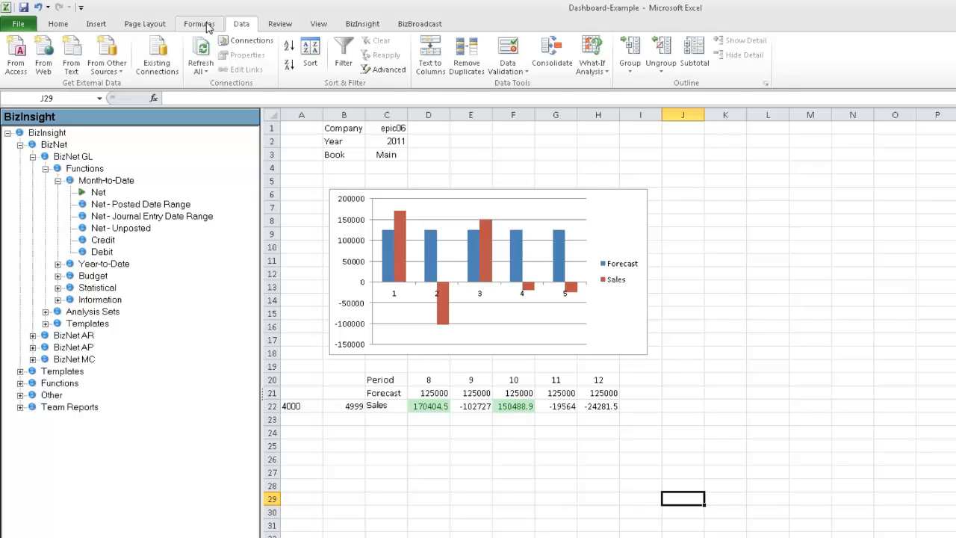
pyautogui.click(202, 25)
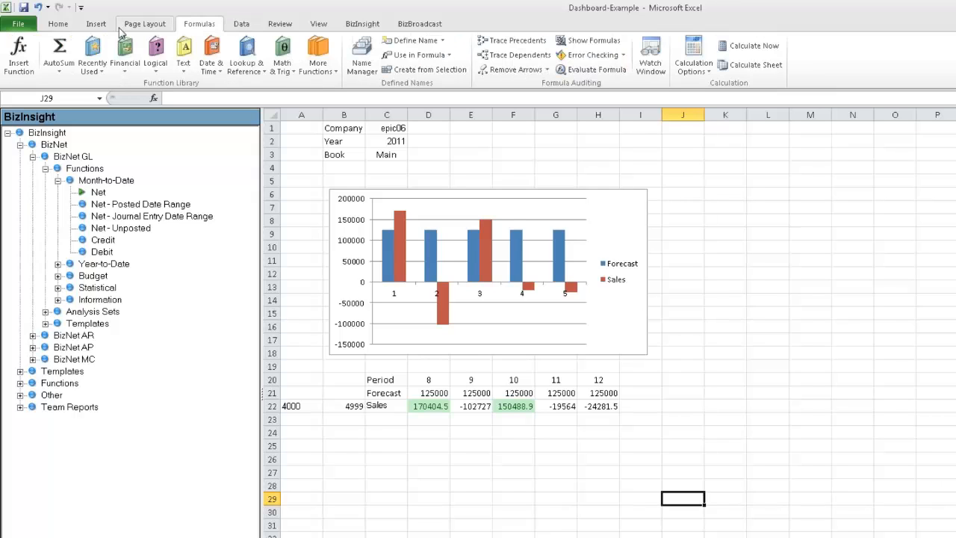
pyautogui.click(317, 25)
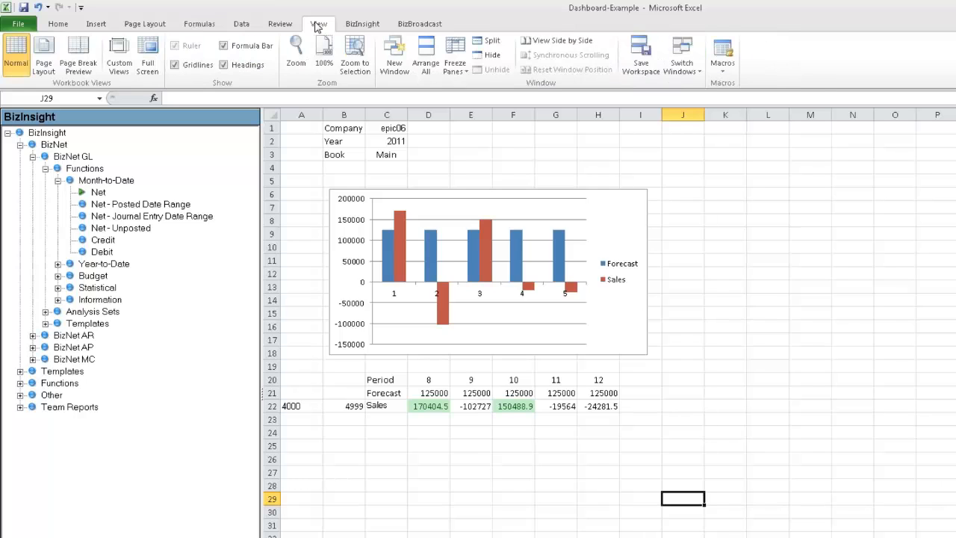
pyautogui.click(96, 23)
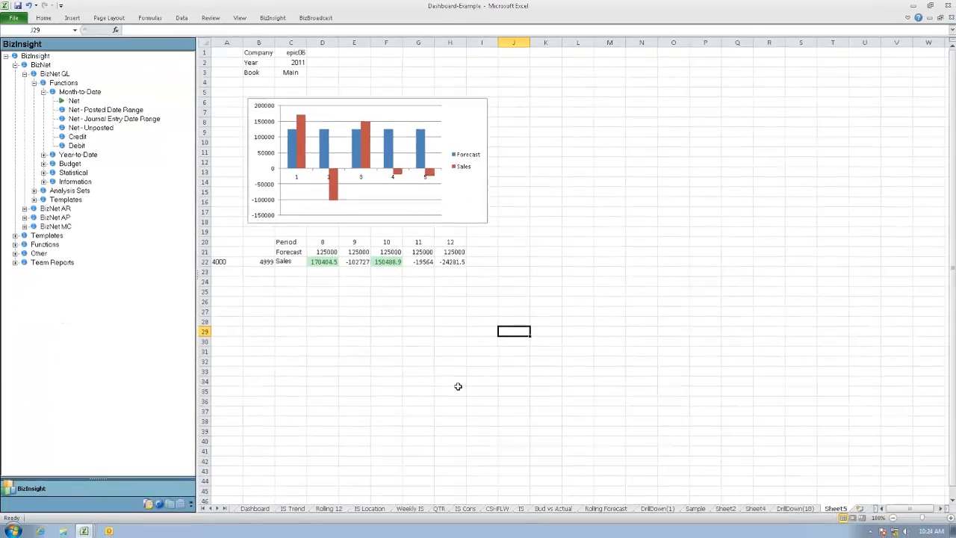
pyautogui.click(907, 19)
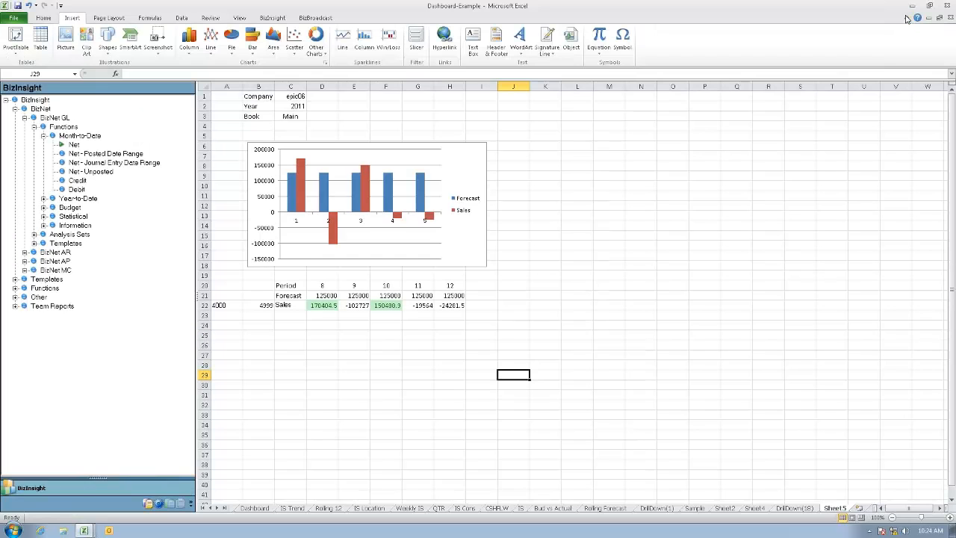
pyautogui.click(907, 18)
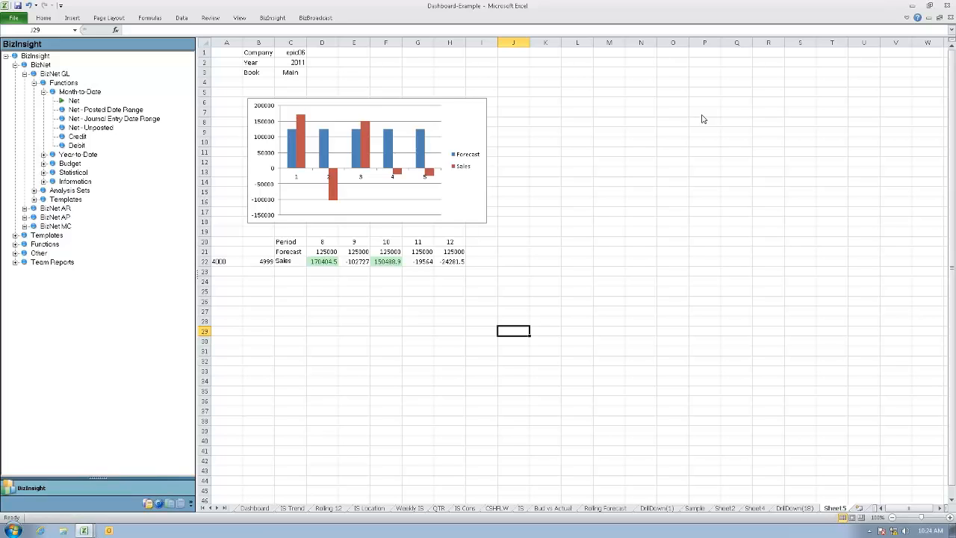
# Switch to PowerPoint, present from the Sample Dashboards slide through the Help Excel Dashboarding Sites slide, and end the slide show.
pyautogui.click(930, 6)
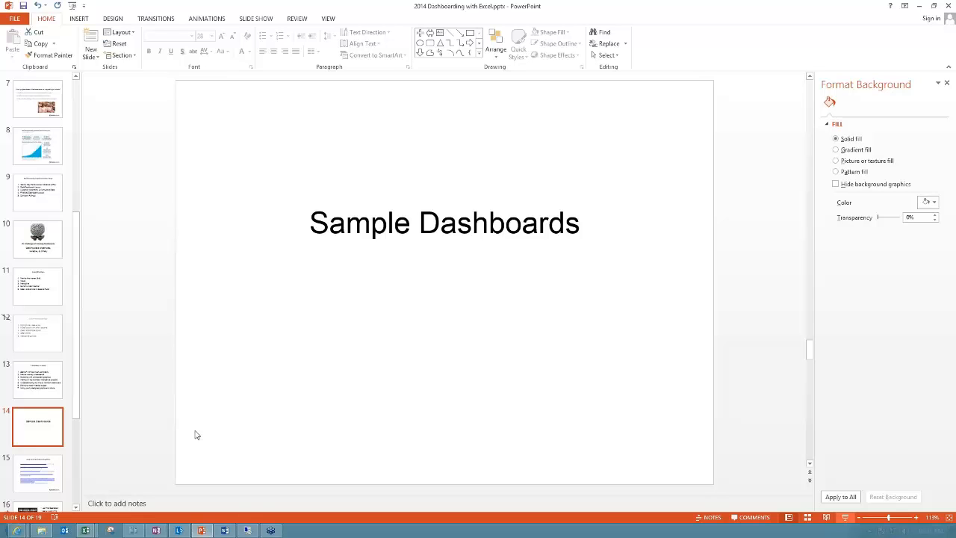
pyautogui.hotkey('shift', 'F5')
pyautogui.press('Right')
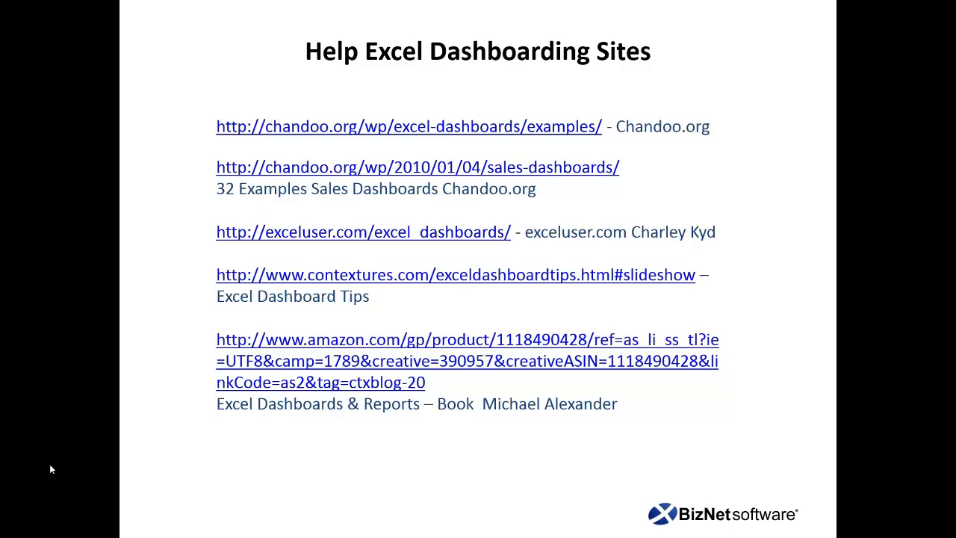
pyautogui.press('Escape')
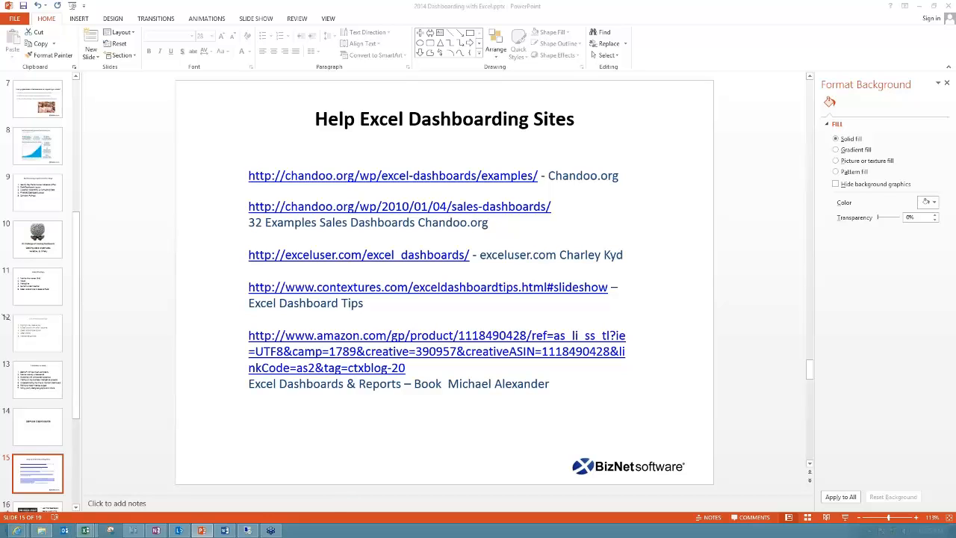
# Switch to Internet Explorer and examine the Excel sales dashboard examples on the Chandoo.org page from its start through Option 05.
pyautogui.hotkey('alt', 'Tab')
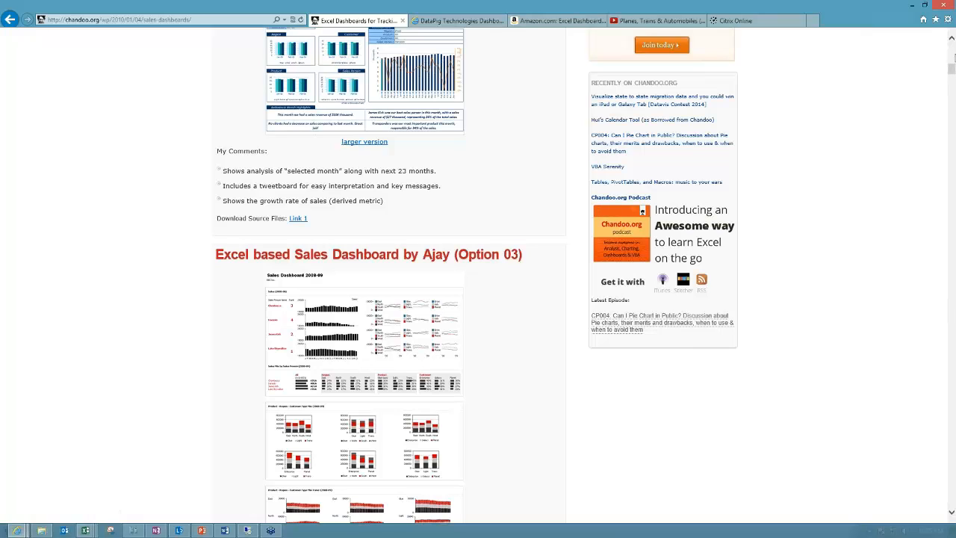
pyautogui.moveTo(951, 57); pyautogui.dragTo(951, 44)
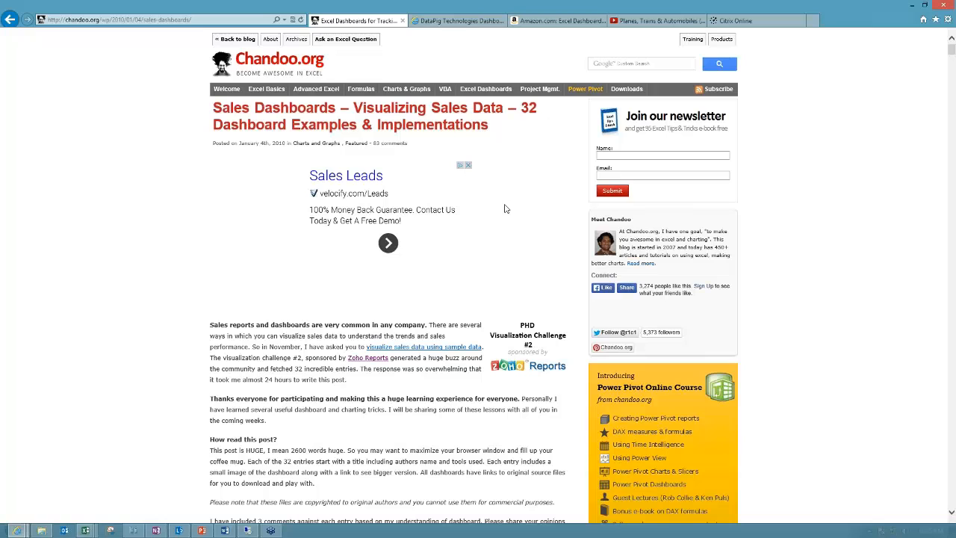
pyautogui.scroll(-1, 505, 209)
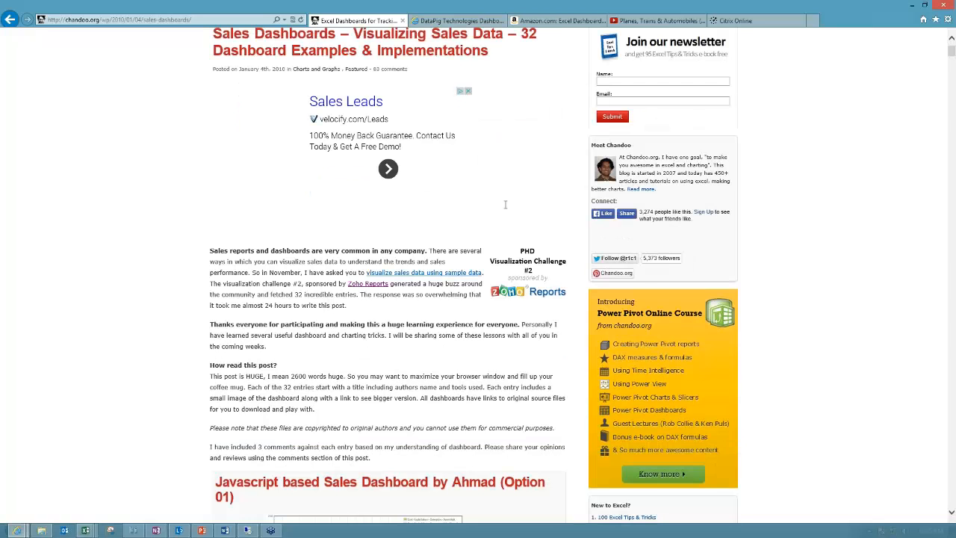
pyautogui.scroll(-5, 505, 206)
pyautogui.scroll(-4, 505, 209)
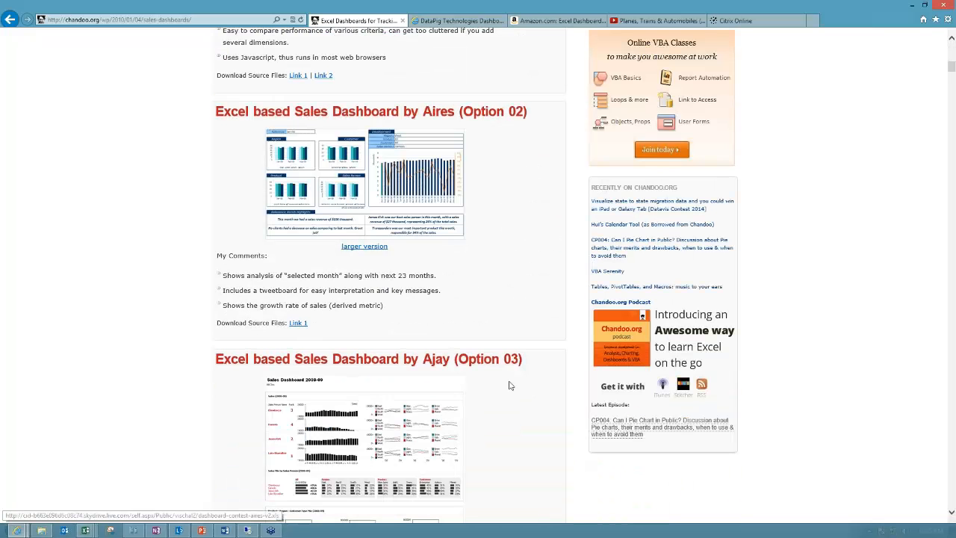
pyautogui.scroll(-3, 509, 385)
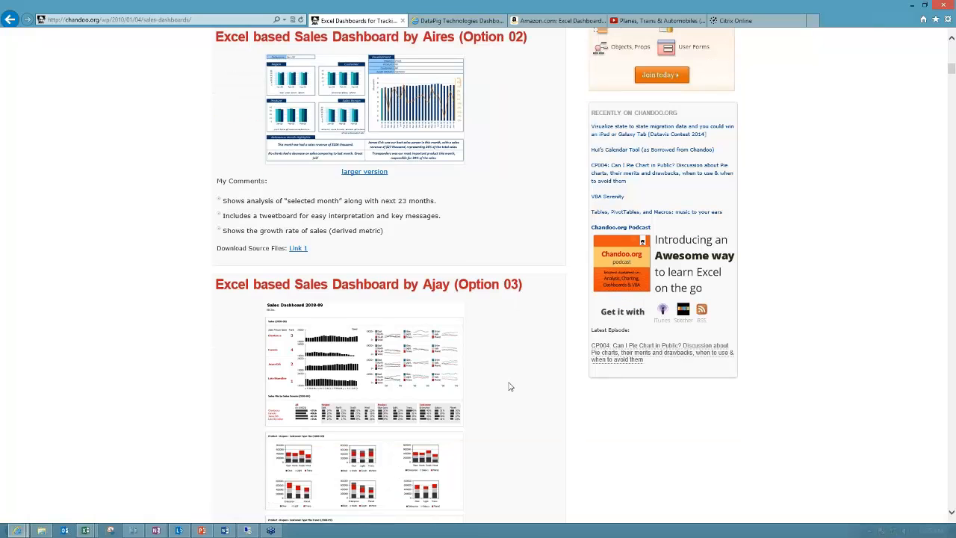
pyautogui.scroll(-1, 508, 390)
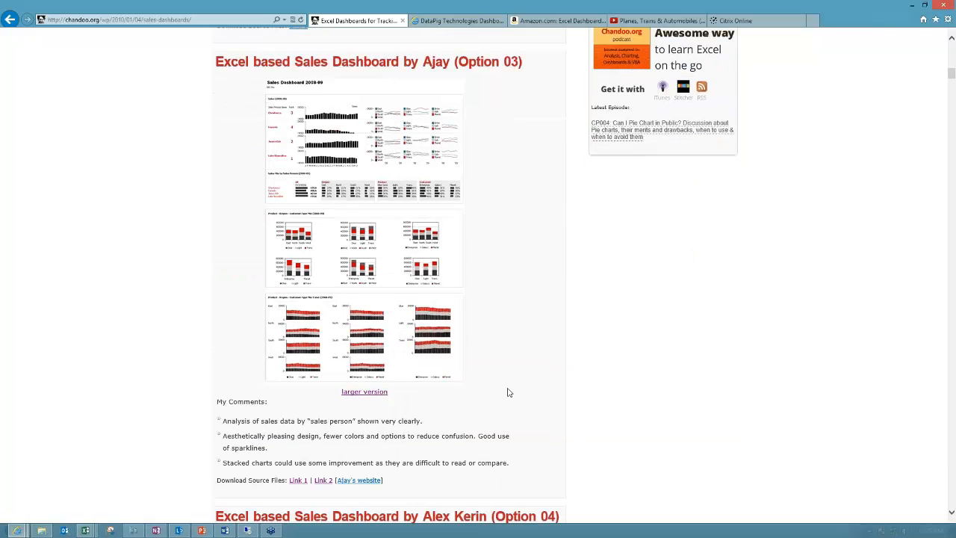
pyautogui.scroll(-3, 508, 392)
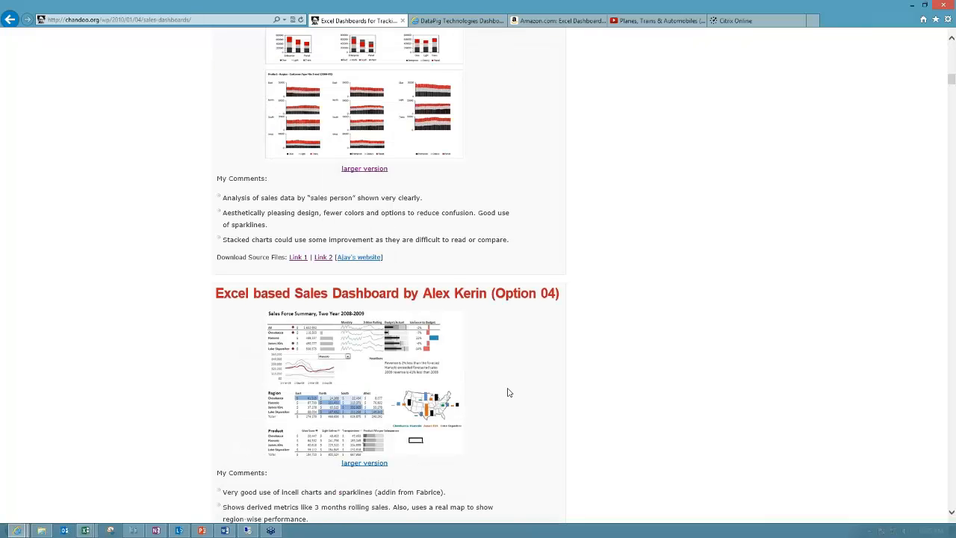
pyautogui.scroll(-5, 508, 392)
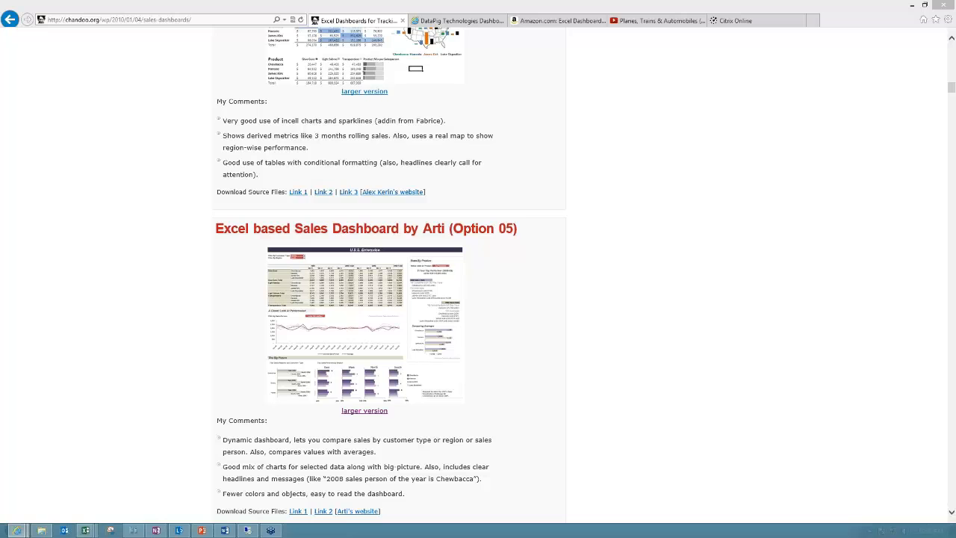
# View the already open Amazon page for the book Excel Dashboards and Reports.
pyautogui.click(558, 21)
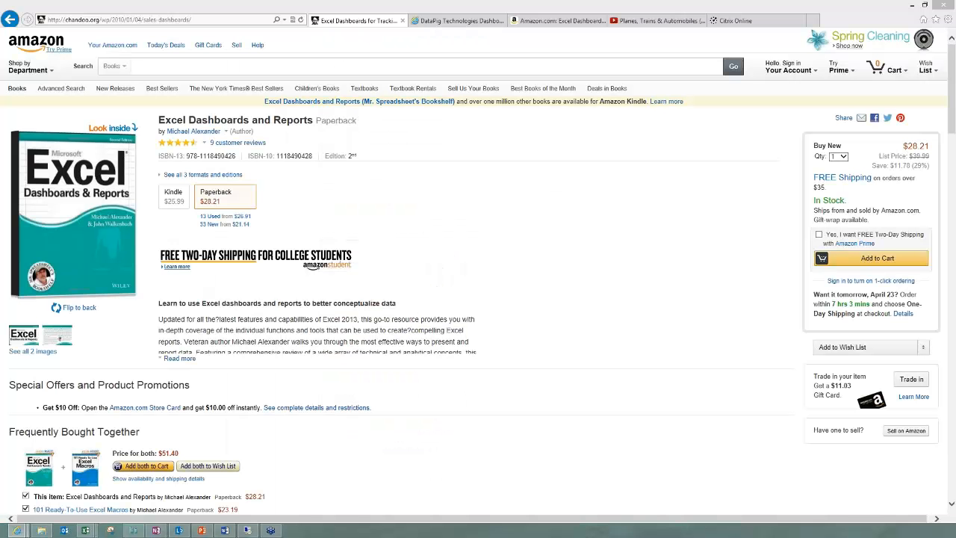